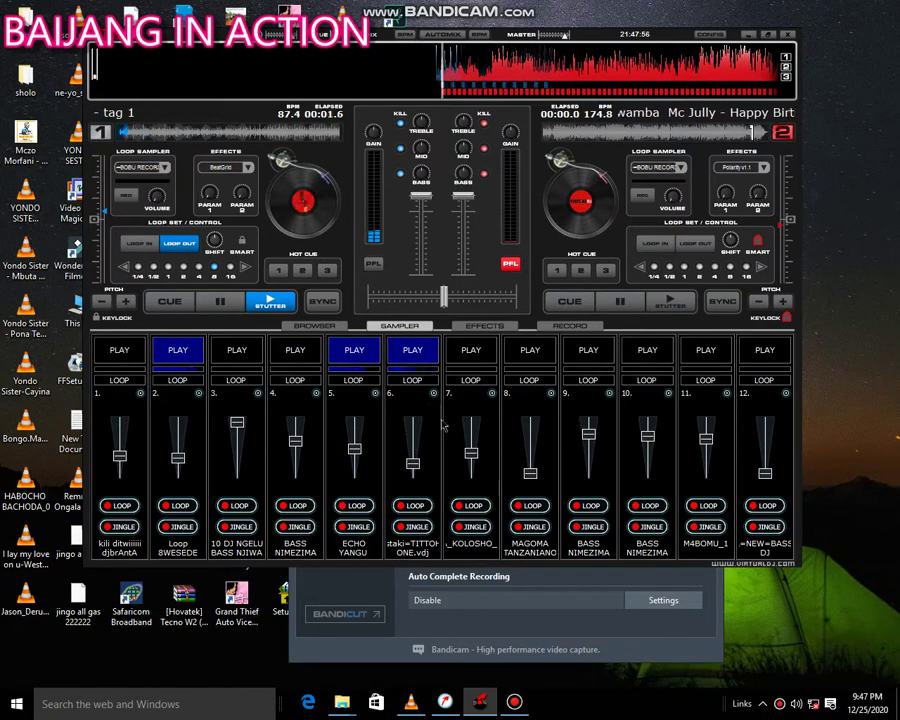
Play sampler slot 7 briefly, start the bass sample in slot 4, and stop slot 7
left_click(472, 358)
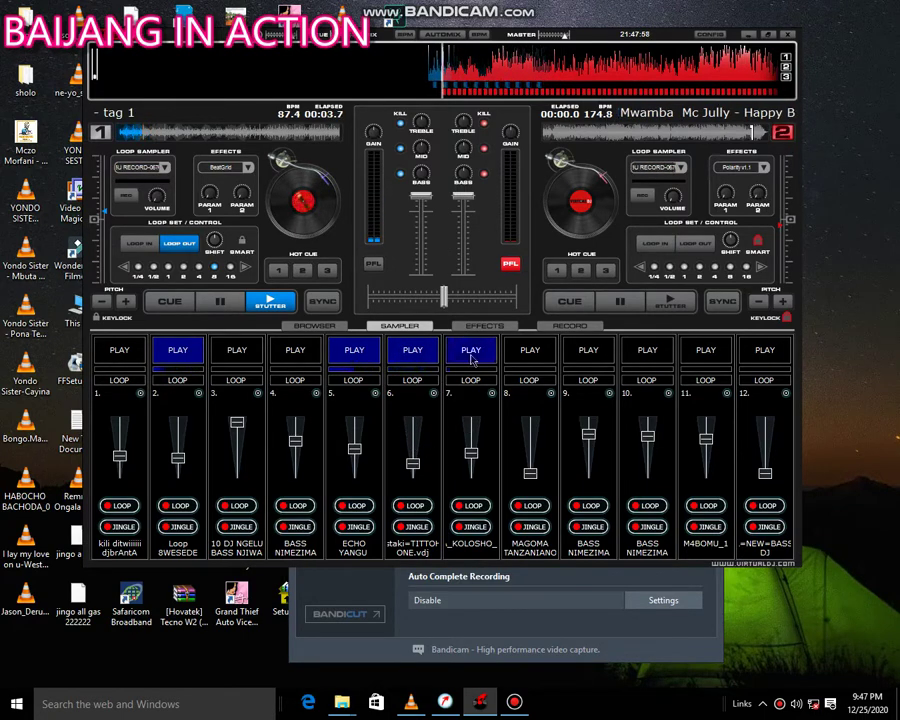
left_click(295, 352)
left_click(471, 350)
Load the Wolf sample from the sholo folder into sampler slot 7
left_click(492, 394)
left_click(525, 401)
scroll(278, 300, "down", 5)
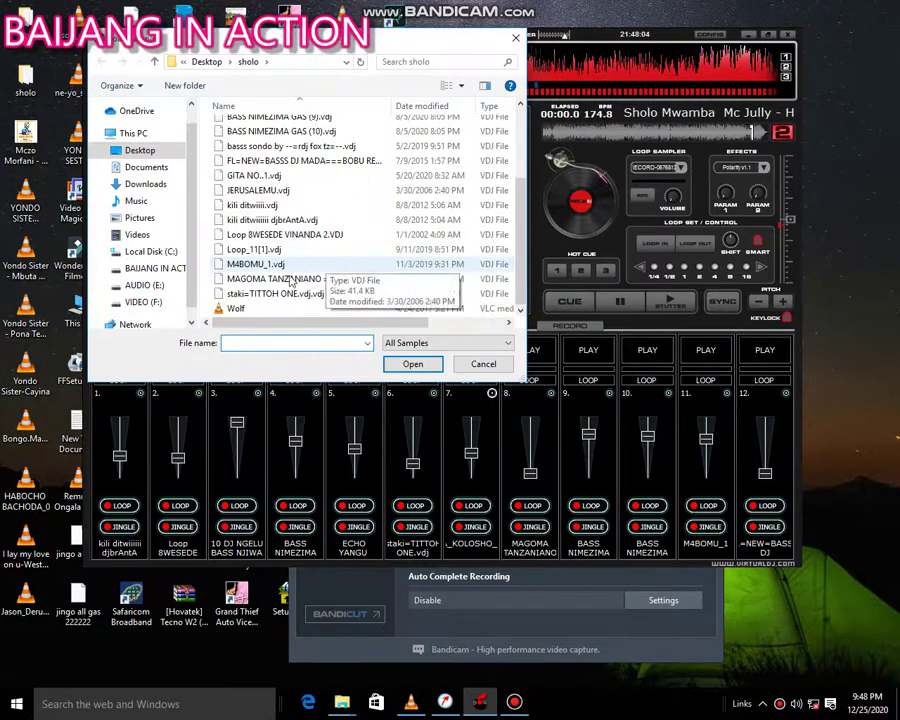
double_click(250, 309)
Raise the volume of sampler slot 7 and play the Wolf jingle briefly before stopping it
left_click_drag(471, 450, 471, 431)
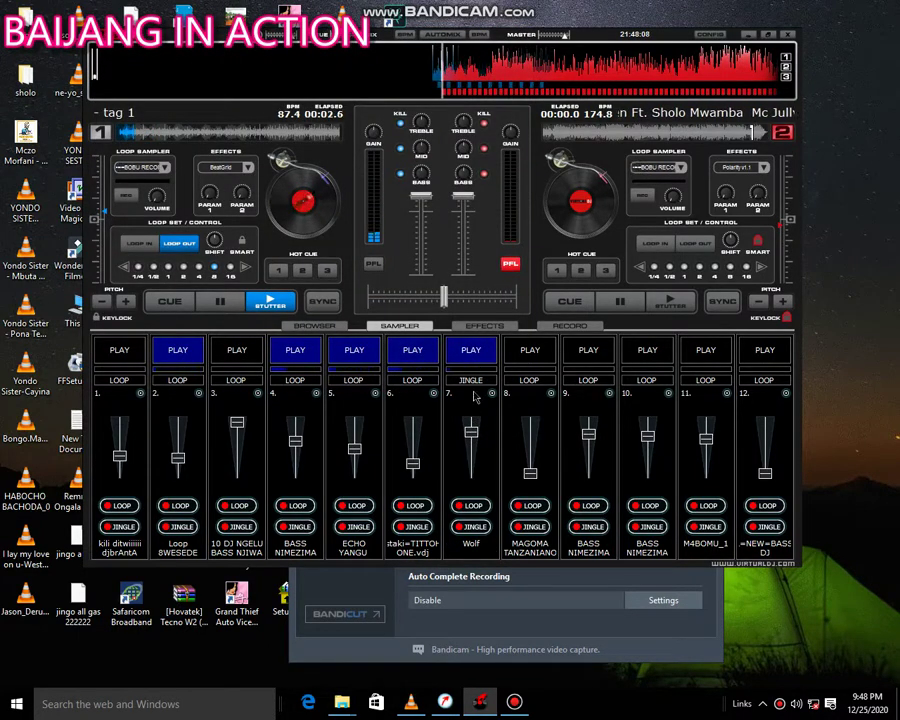
left_click(472, 351)
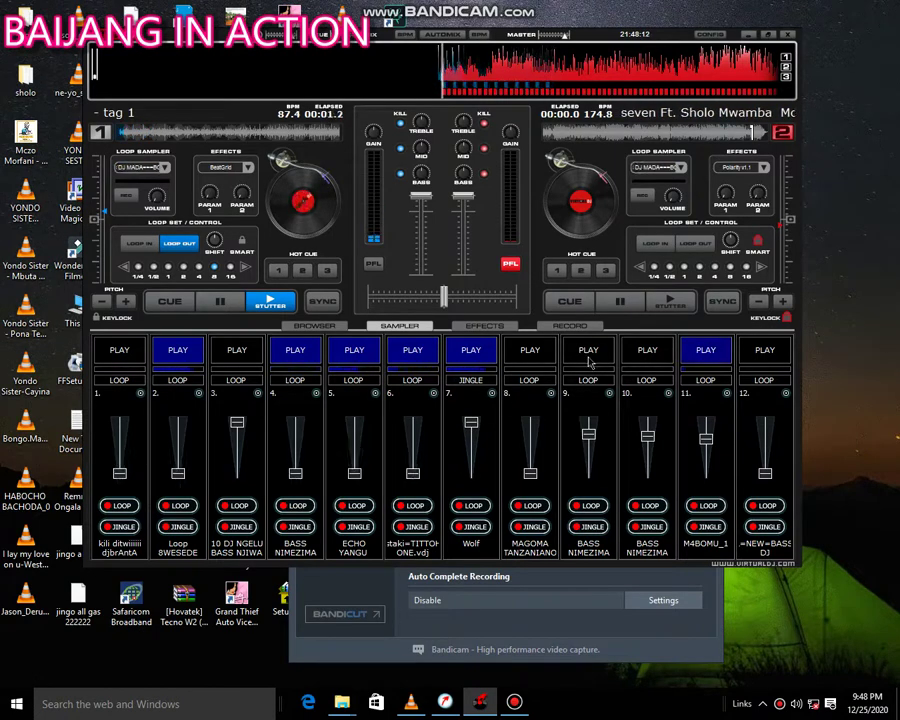
left_click(472, 351)
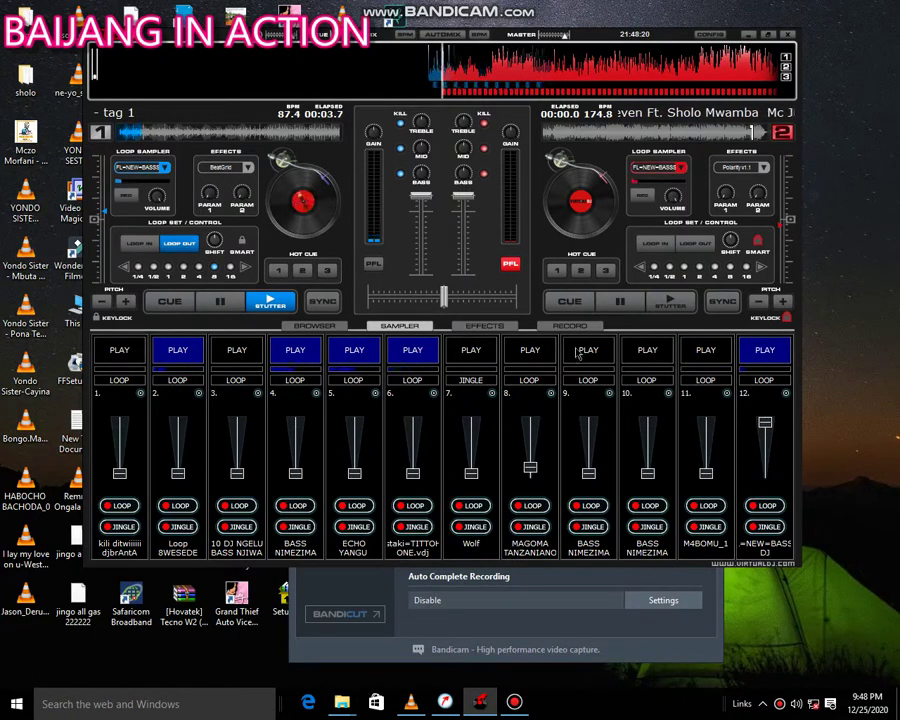
Play sampler slot 8, stop slots 4 and 8, and start slot 3 in their place
left_click(530, 350)
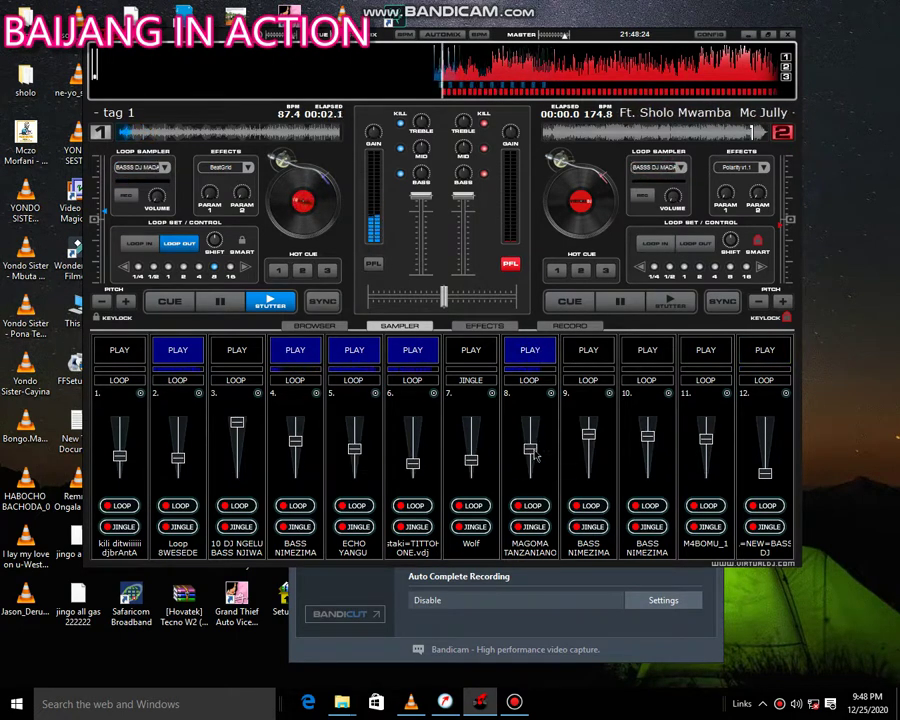
left_click(295, 350)
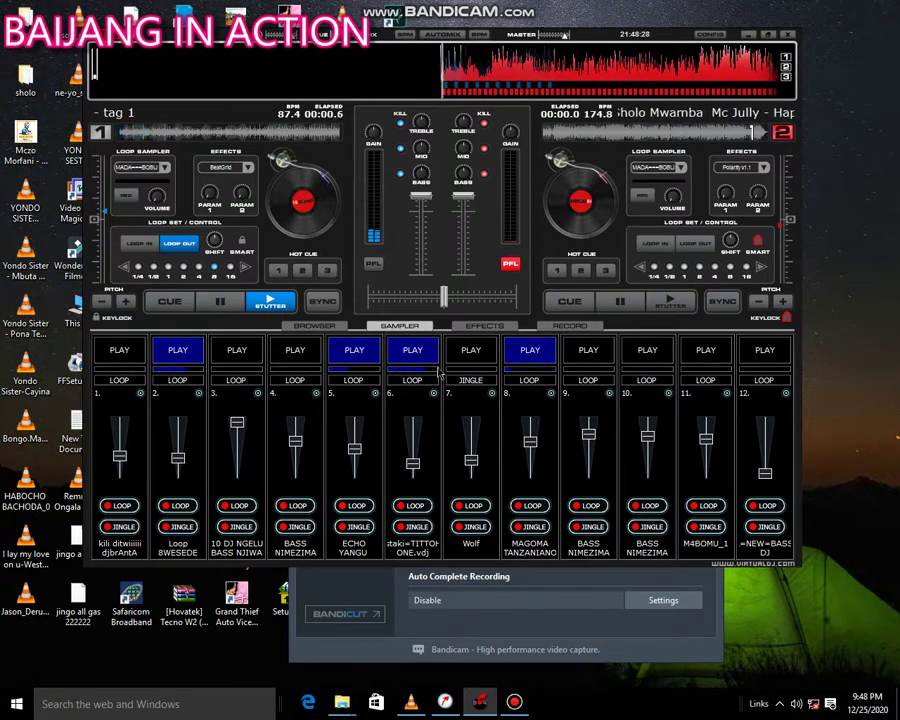
left_click(528, 352)
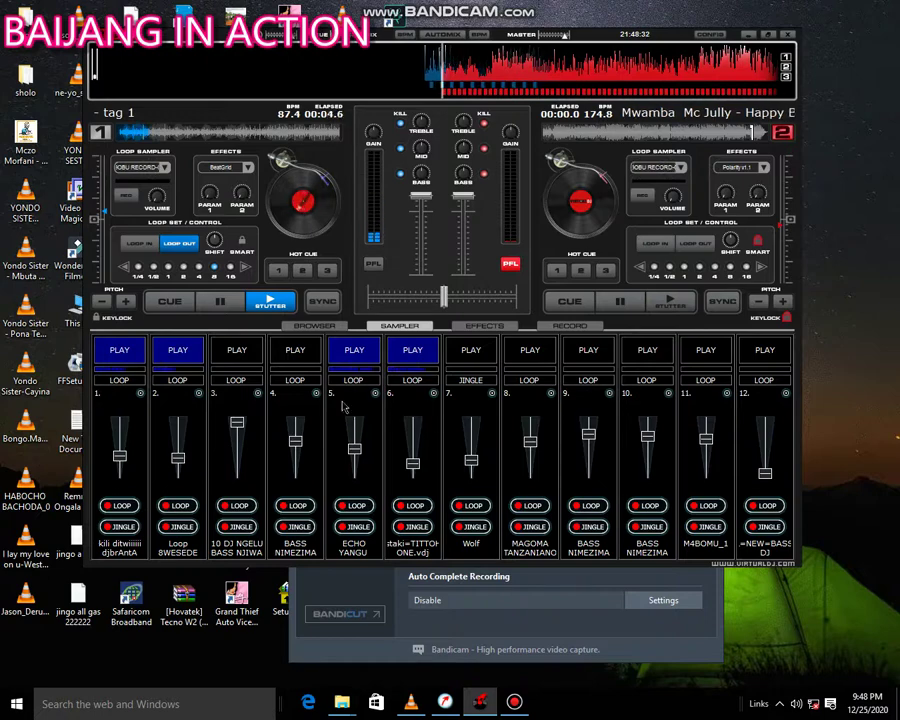
left_click(238, 352)
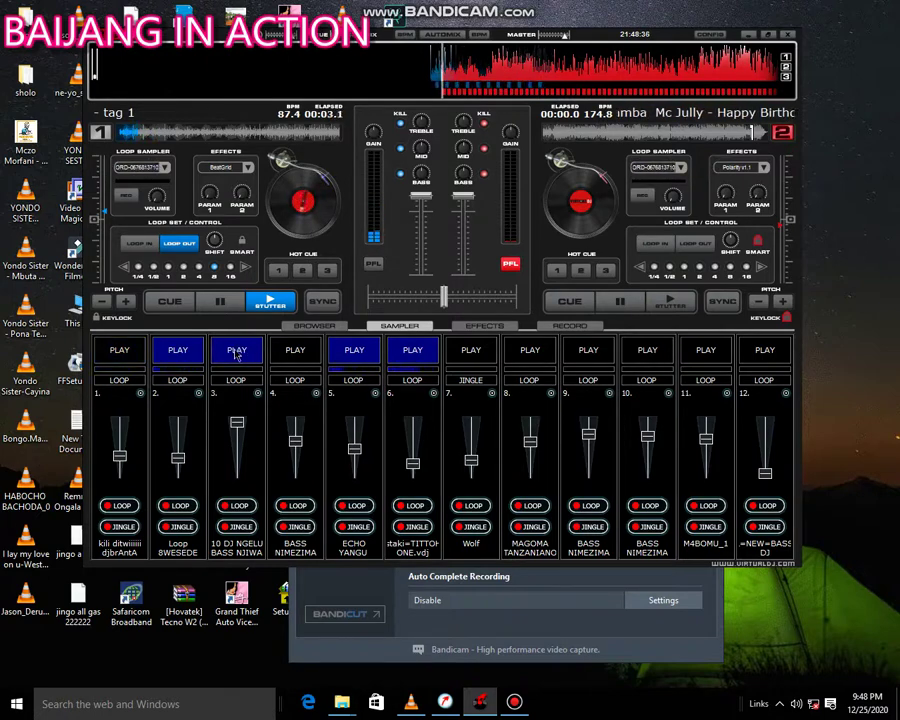
Load kili ditwiiii.vdj from the sholo folder into sampler slot 1 and stop slot 3
left_click(140, 394)
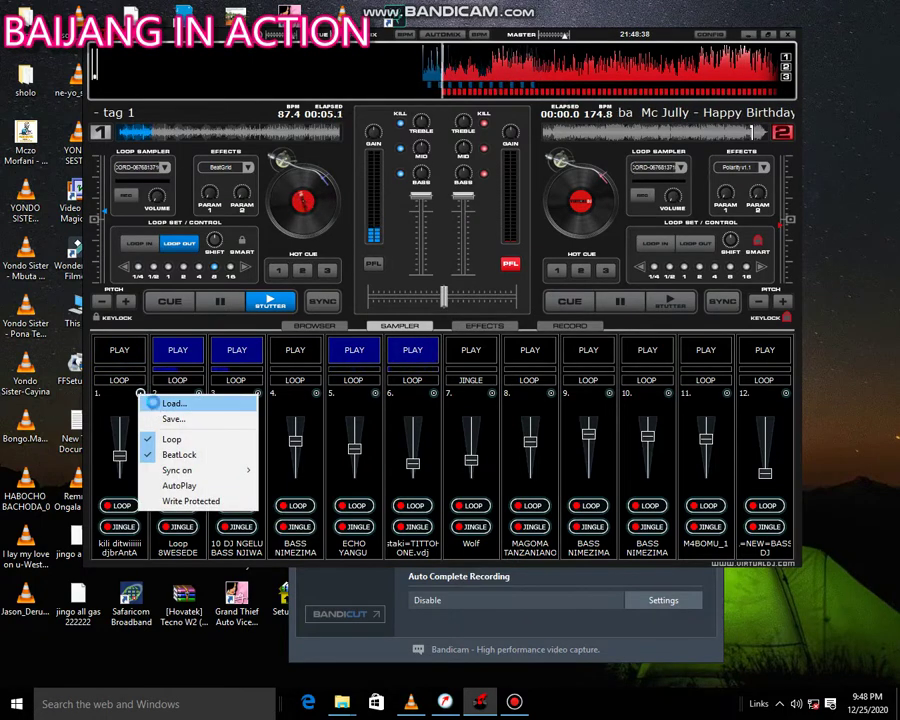
left_click(165, 403)
scroll(278, 253, "down", 3)
scroll(278, 253, "down", 2)
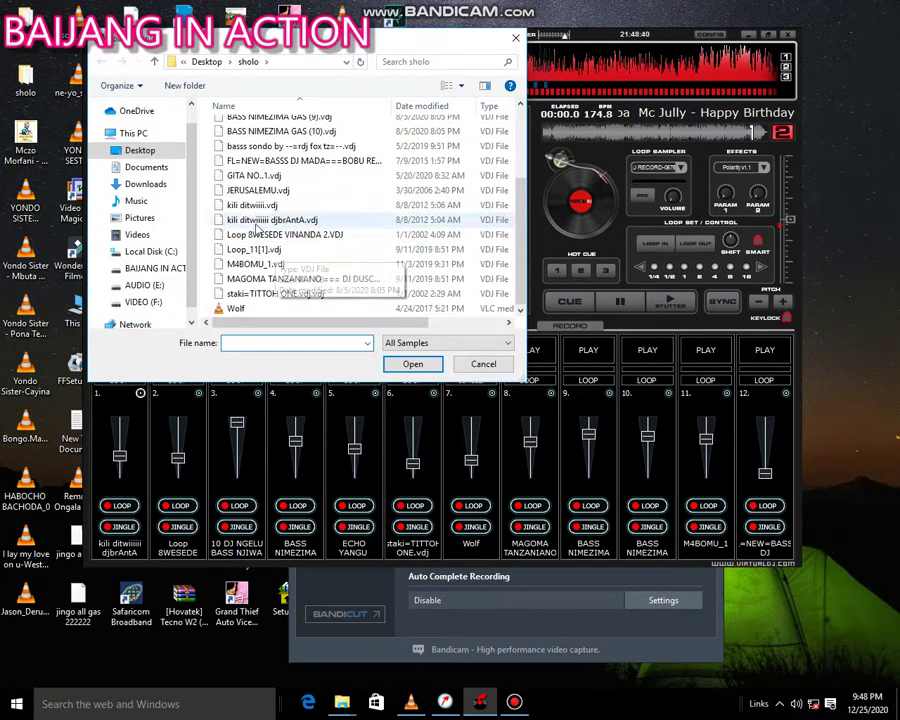
double_click(258, 150)
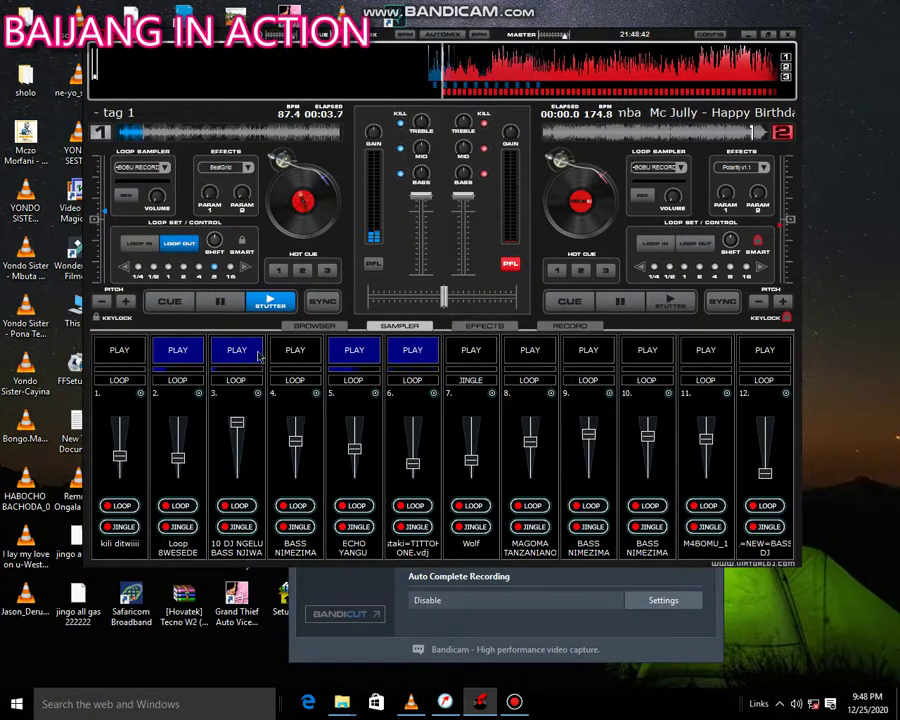
left_click(240, 352)
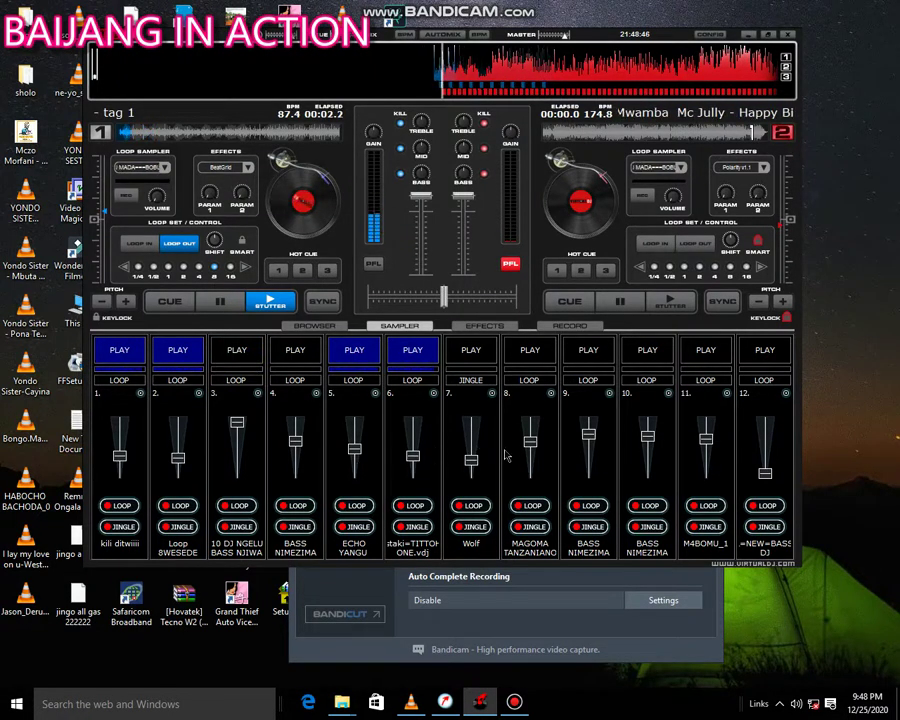
Load basss sondo by --=rdj fox tz=--.vdj from the sholo folder into sampler slot 7
right_click(508, 395)
left_click(524, 400)
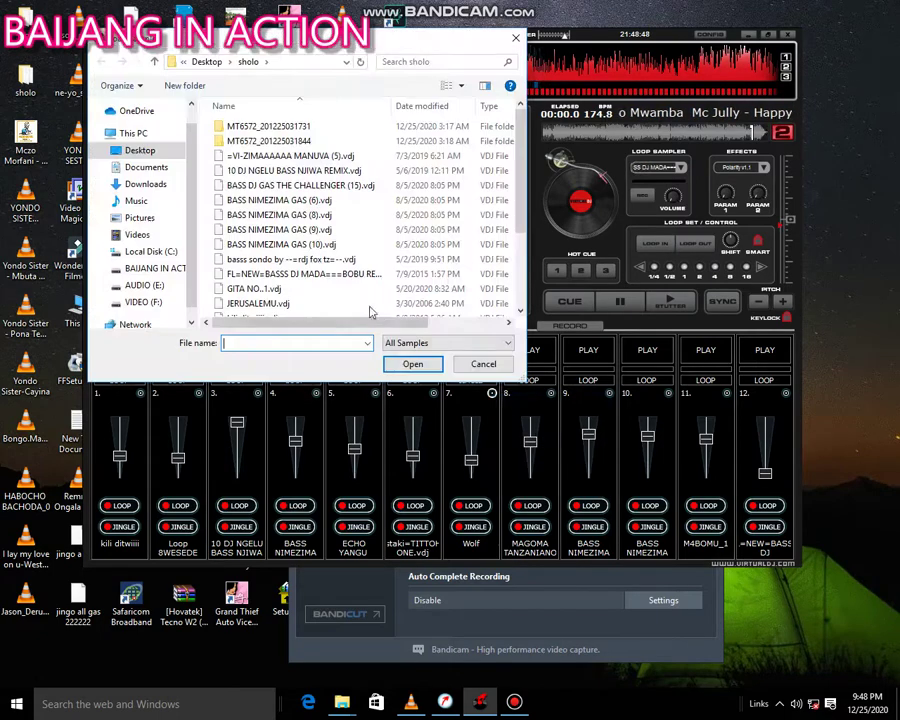
scroll(313, 253, "up", 2)
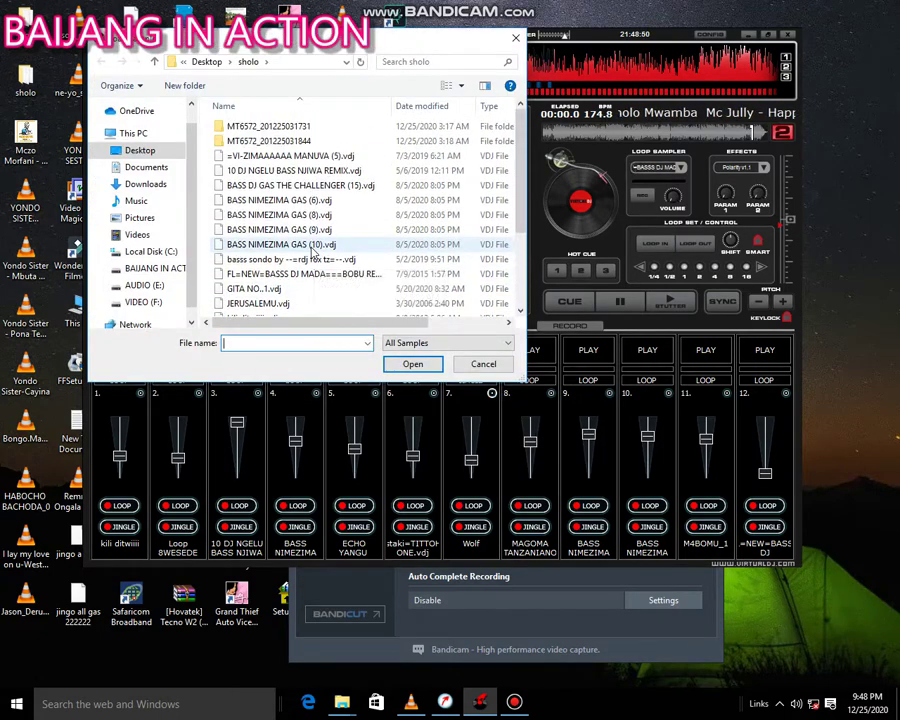
scroll(311, 245, "down", 2)
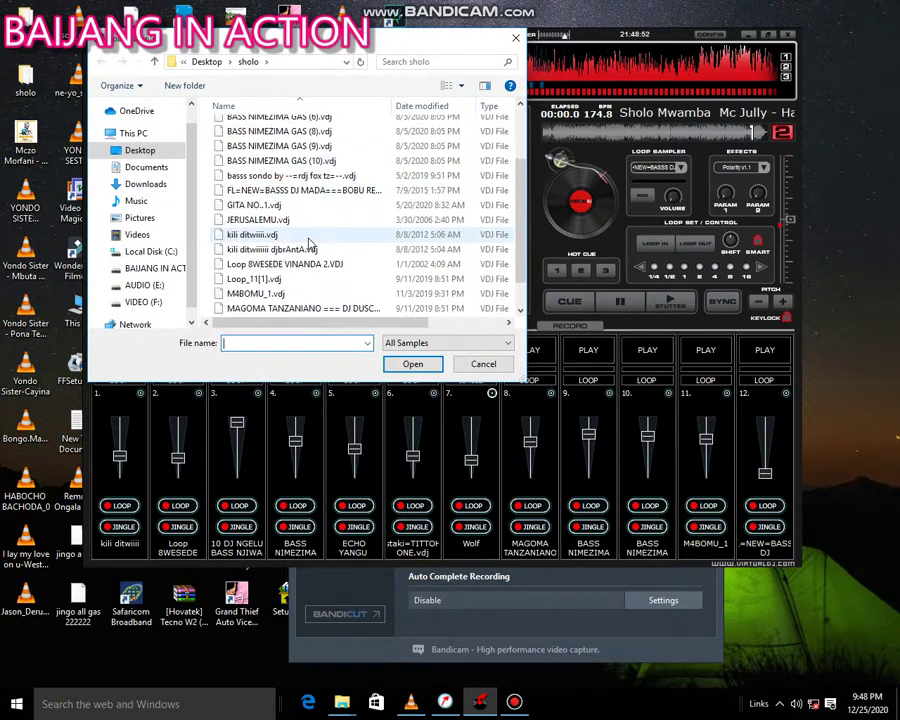
scroll(311, 243, "down", 1)
scroll(303, 210, "up", 1)
double_click(294, 181)
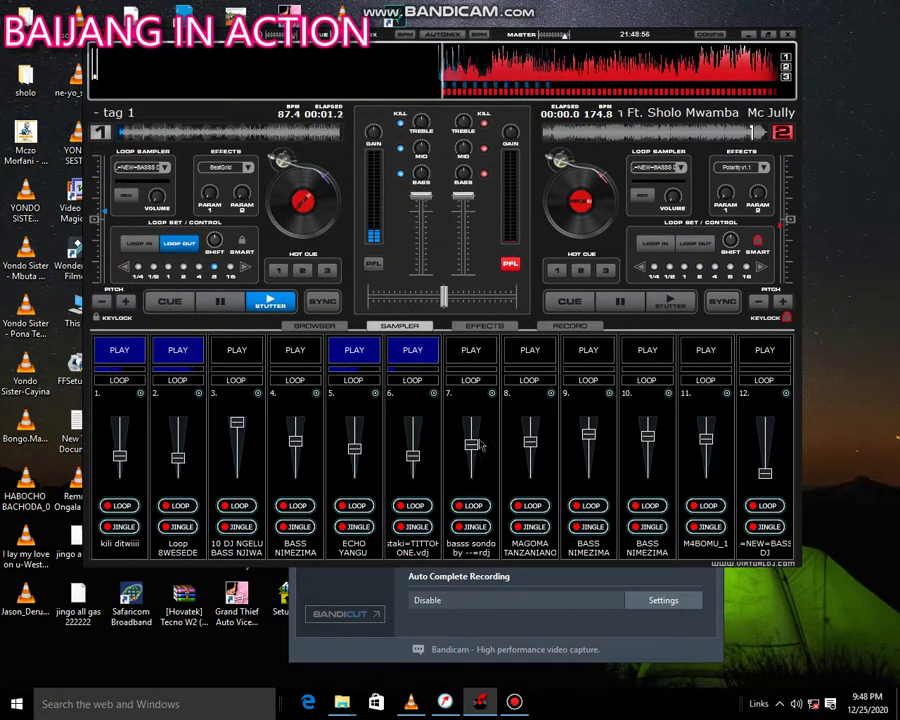
Play sampler slots 7 and 10 with slot 7's volume slightly lowered, and start the track on deck 2
left_click(471, 350)
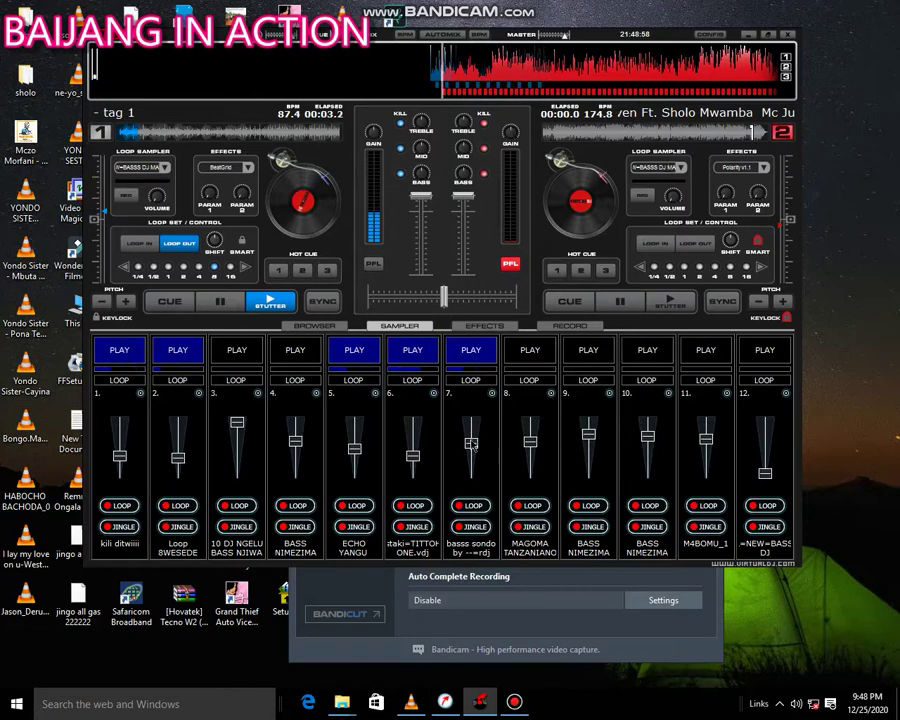
left_click_drag(471, 442, 503, 447)
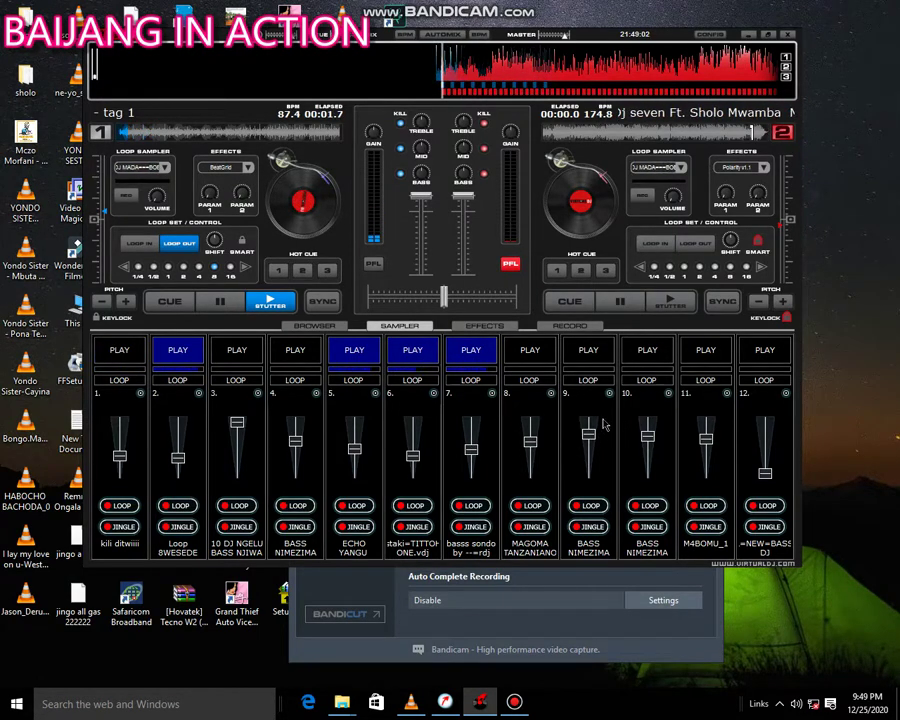
left_click(645, 352)
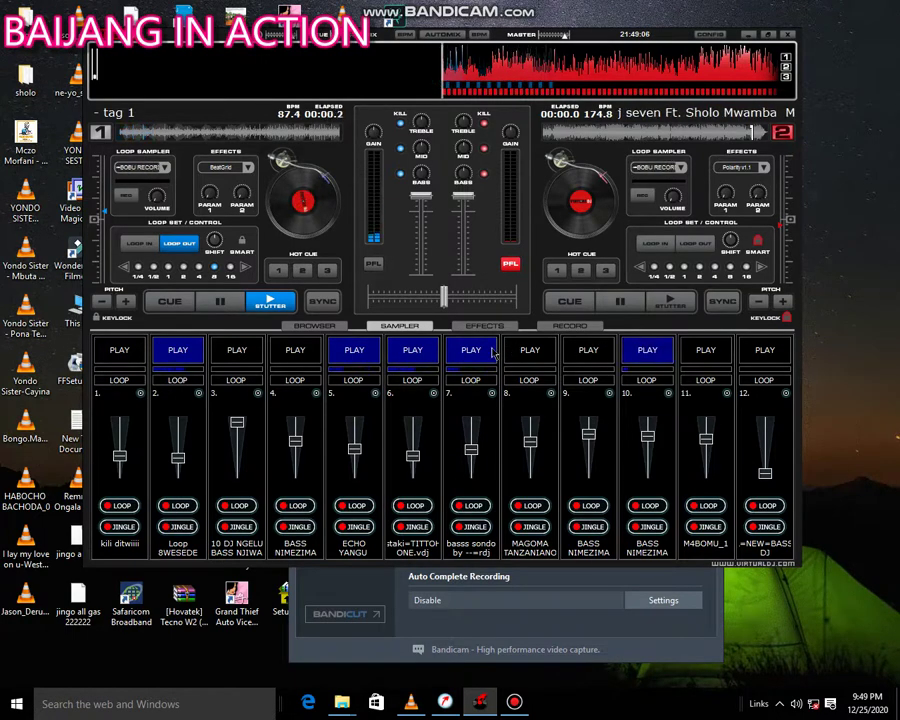
left_click(678, 302)
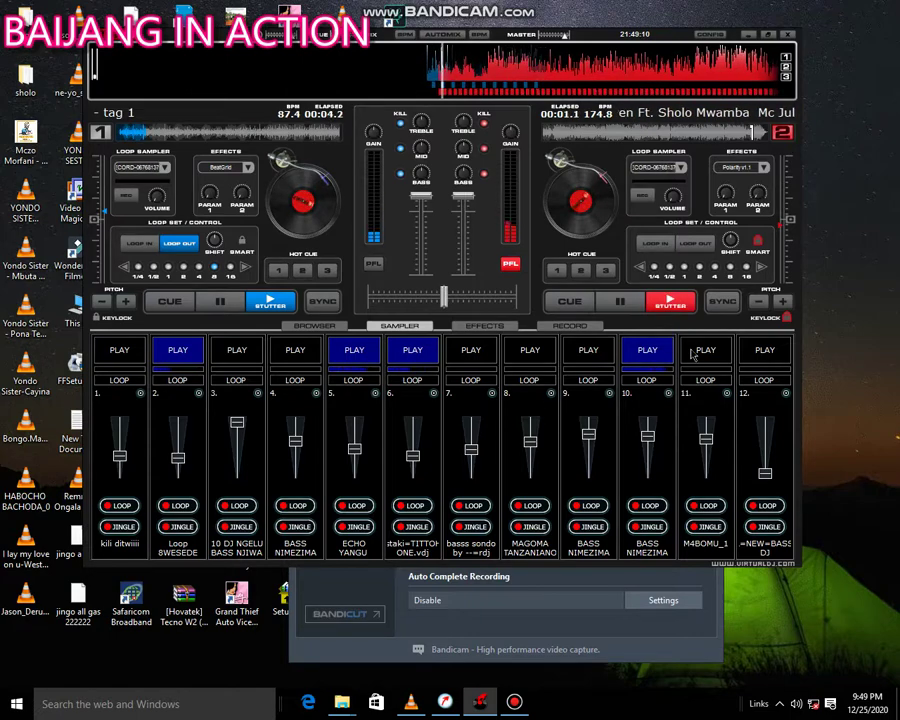
Load =VI-ZIMAAAAAA MANUVA (5).vdj into sampler slot 11 and play it
left_click(726, 393)
left_click(758, 401)
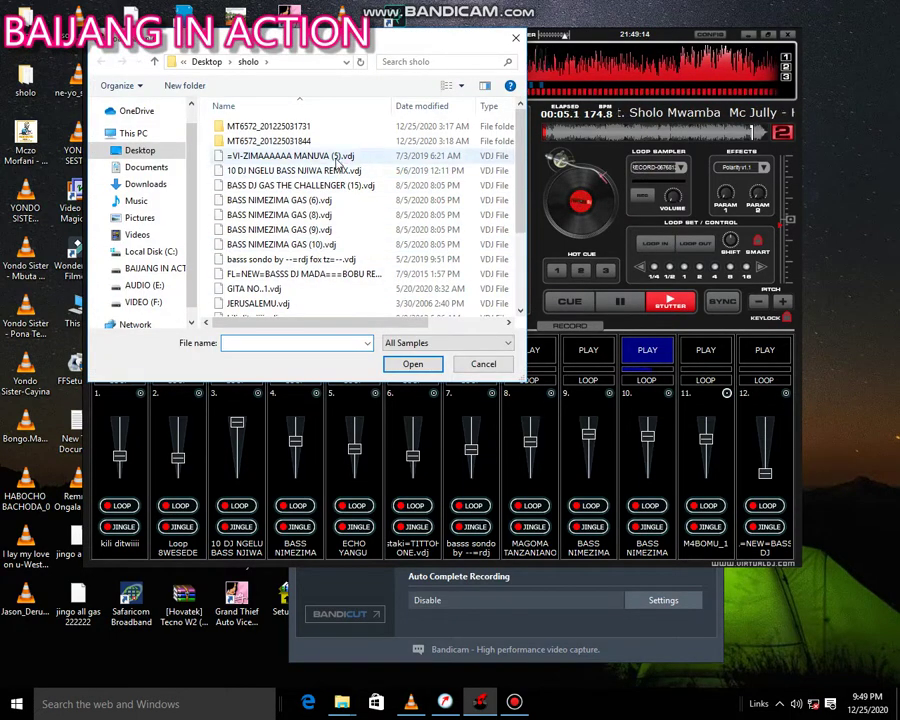
double_click(336, 158)
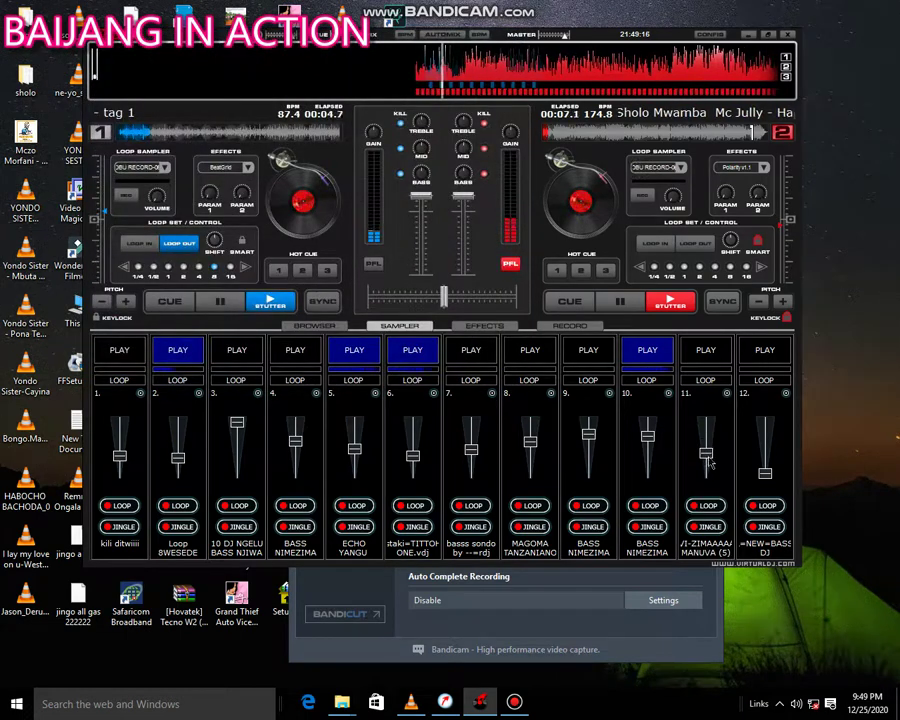
left_click(703, 358)
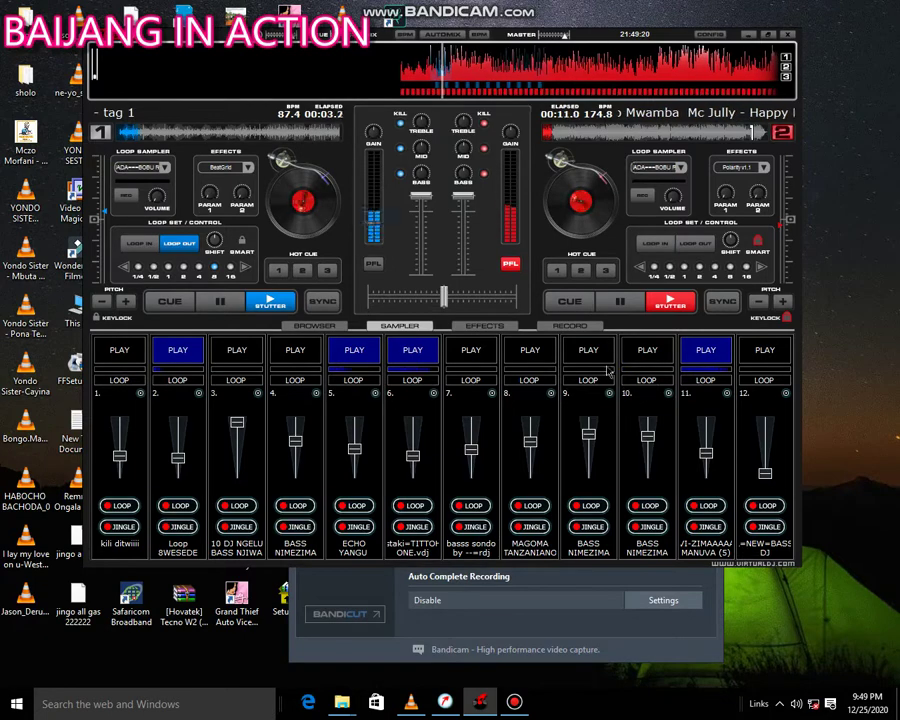
Start the bass sample in sampler slot 4 and stop slot 11
left_click(352, 352)
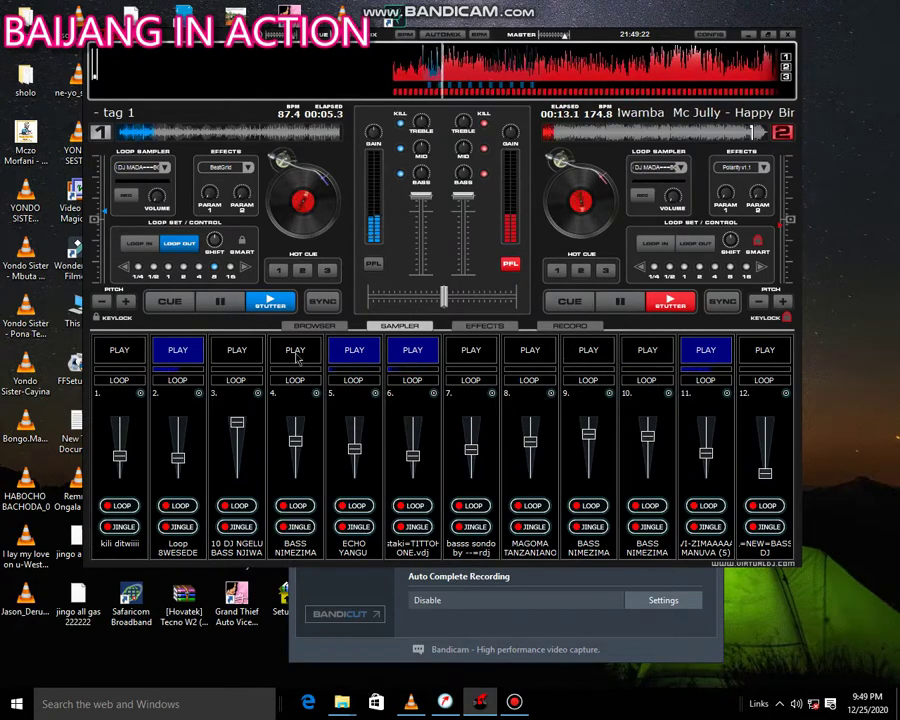
left_click(295, 352)
left_click(705, 355)
Load BASS DJ GAS THE CHALLENGER (15).vdj from the sholo folder into sampler slot 11
left_click(726, 394)
left_click(745, 402)
scroll(430, 308, "down", 2)
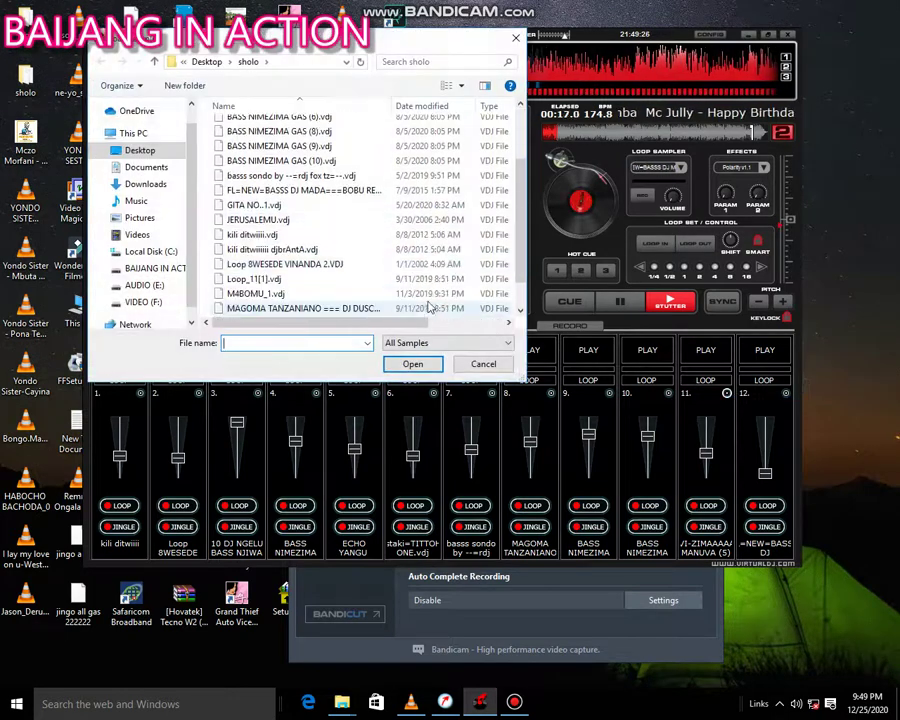
left_click(405, 279)
scroll(397, 291, "down", 2)
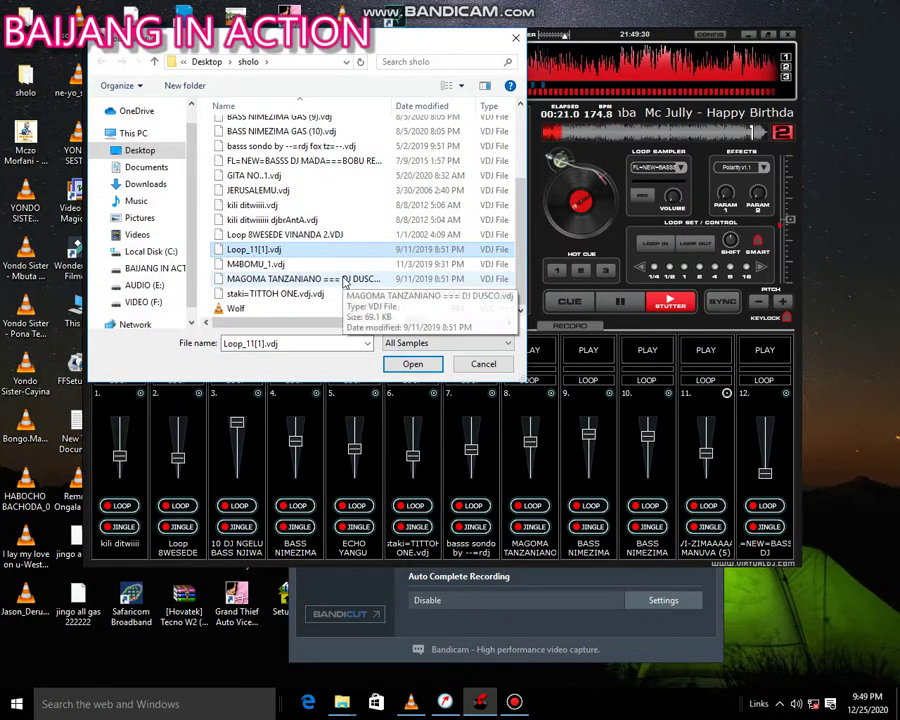
scroll(343, 283, "up", 3)
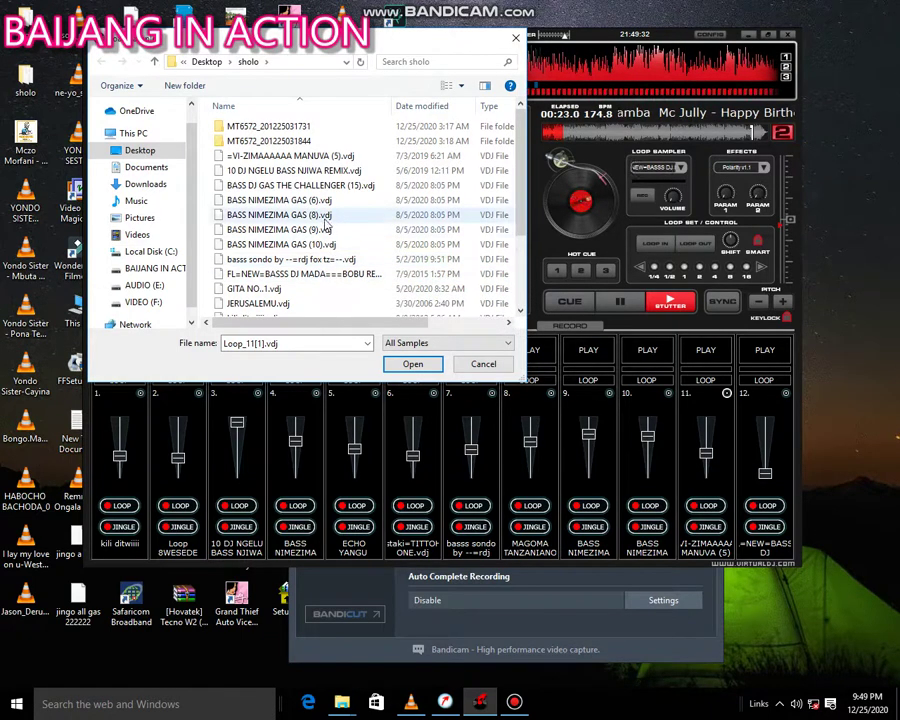
left_click(320, 188)
key("Return")
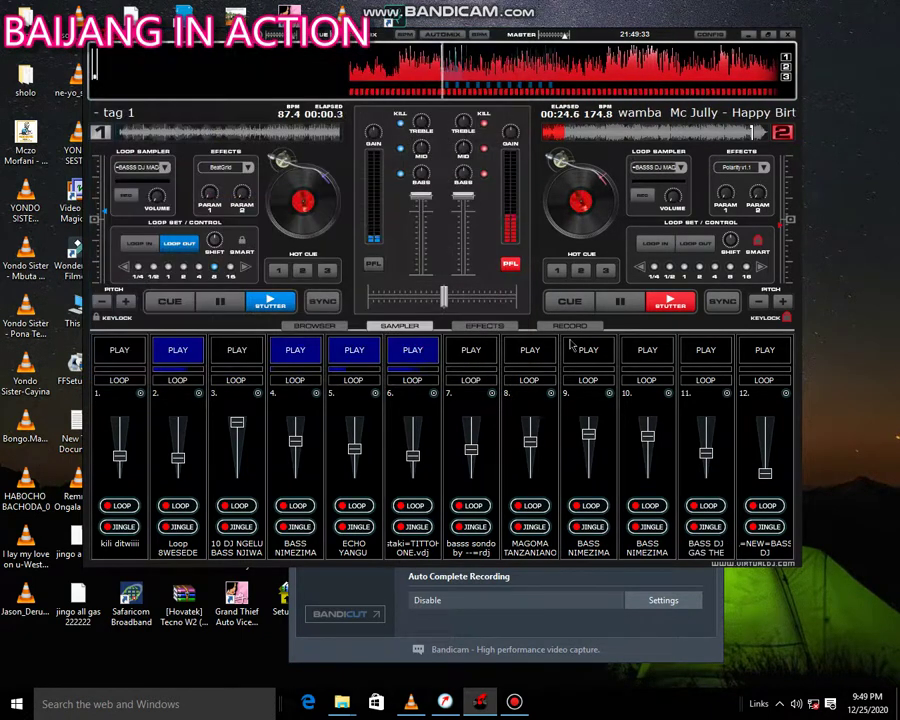
Play sampler slot 11, raising its volume slightly while it runs, and stop it
left_click(706, 352)
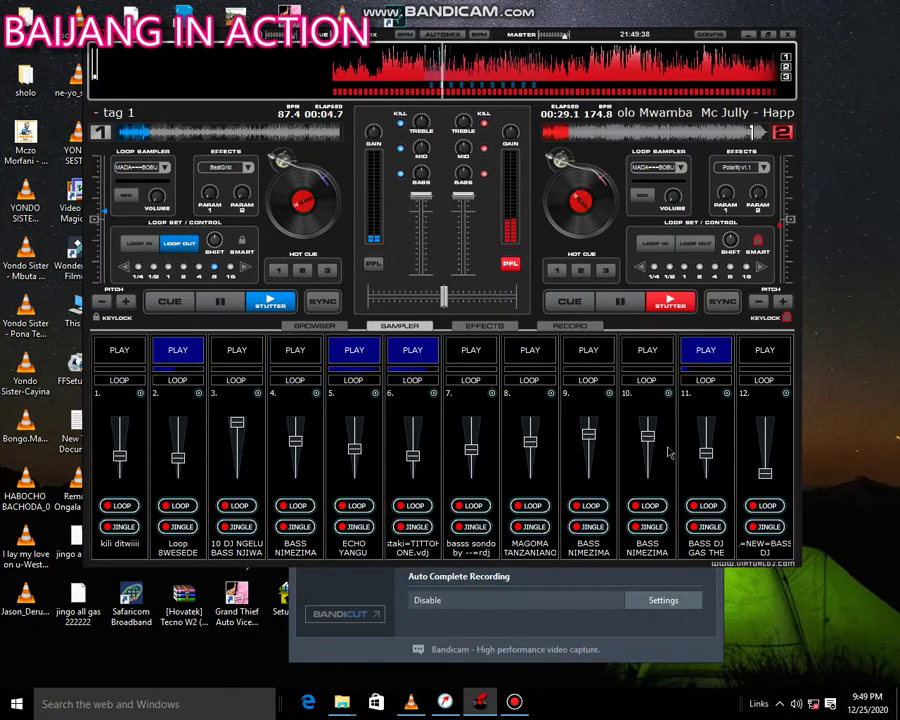
left_click_drag(704, 453, 699, 447)
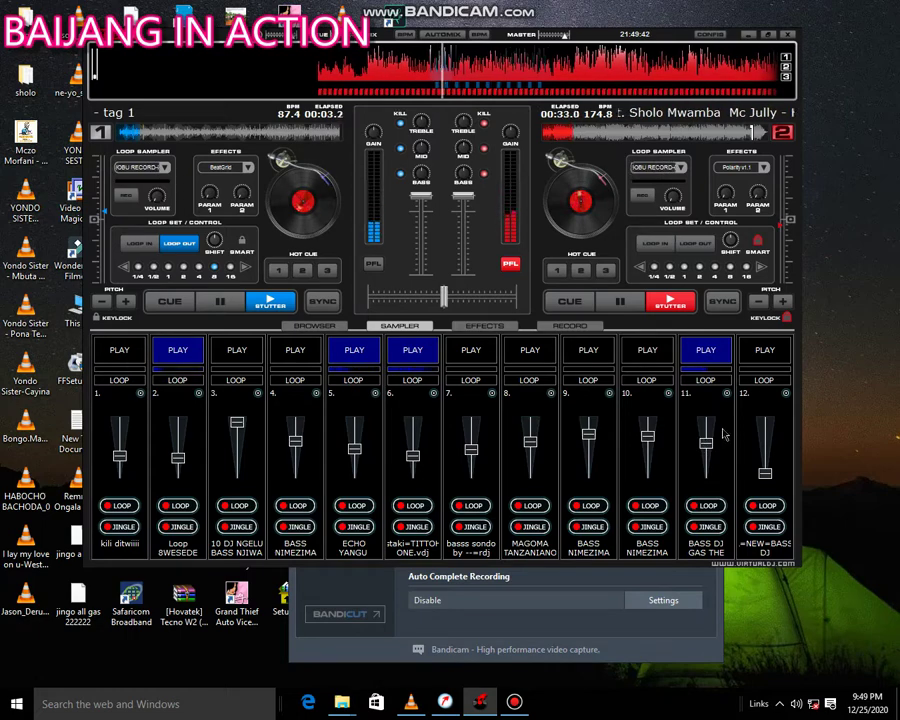
left_click(702, 363)
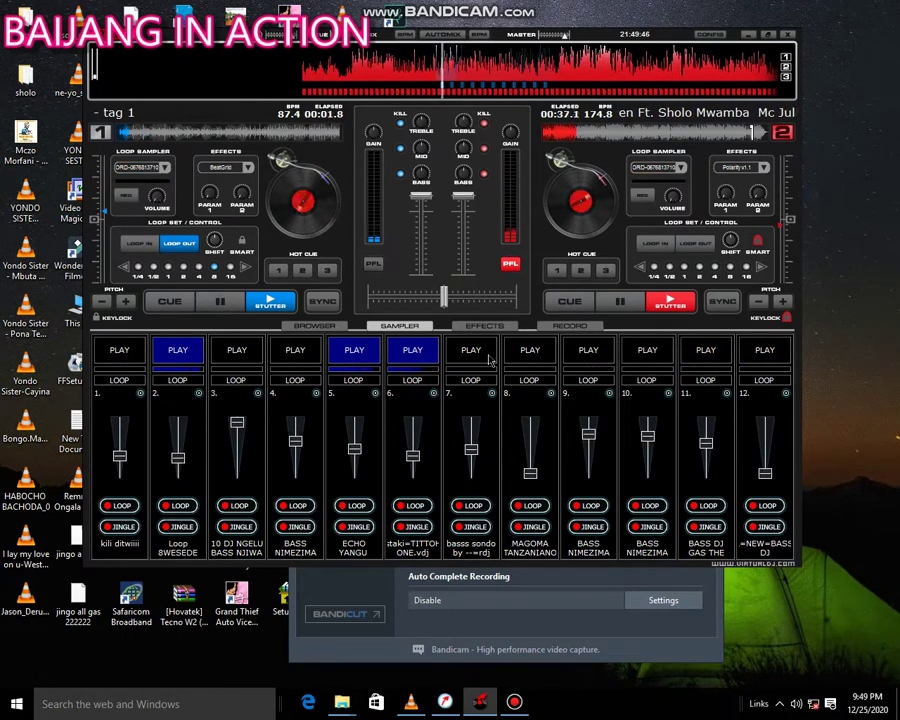
Play the bass sample in sampler slot 4 briefly, stop it, and start slot 3
left_click(296, 366)
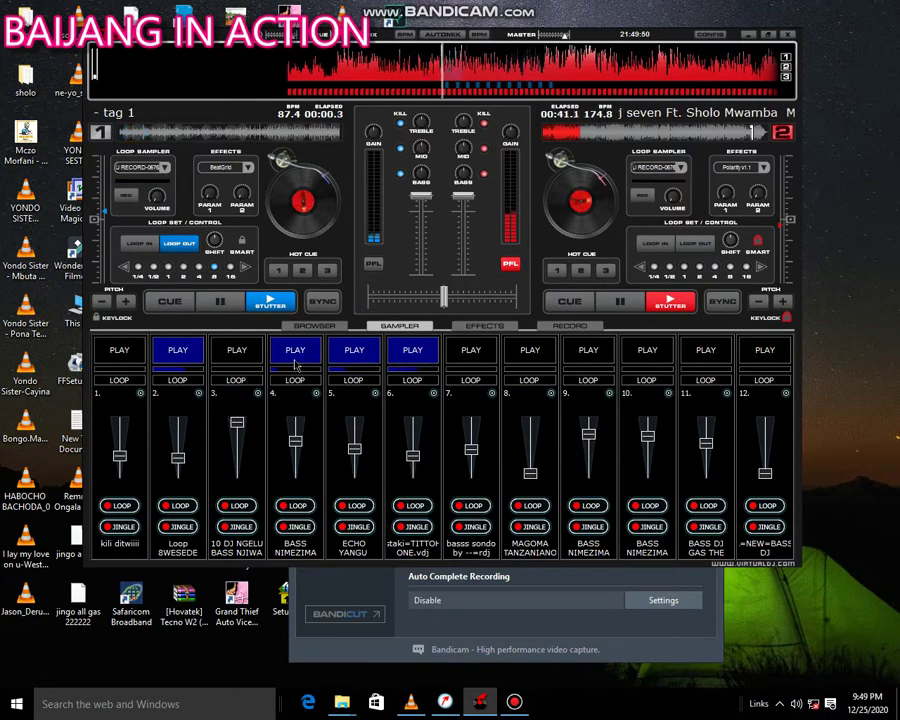
left_click(296, 362)
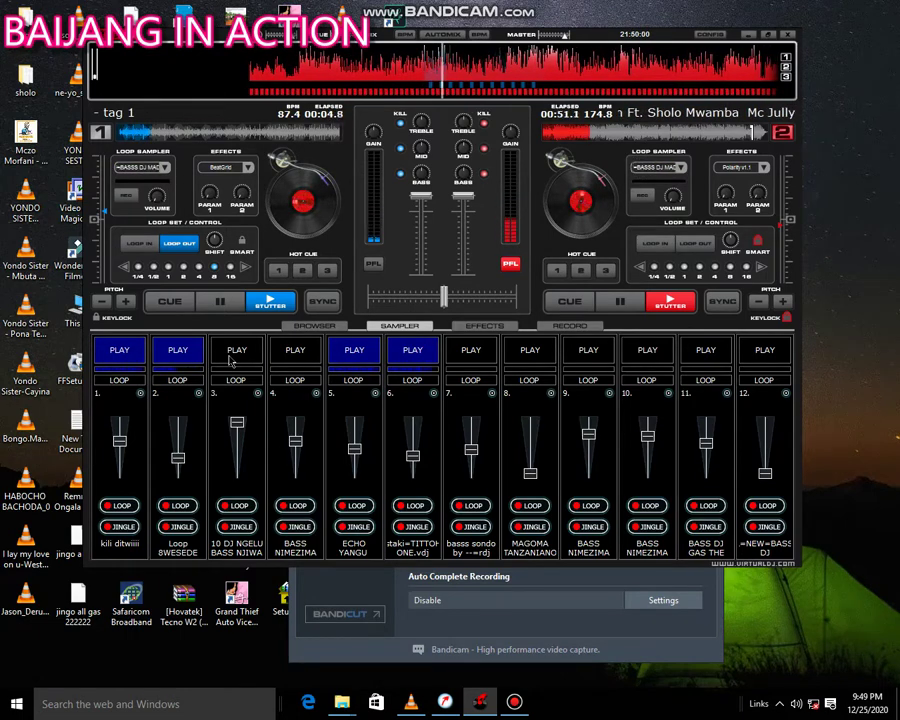
left_click(234, 354)
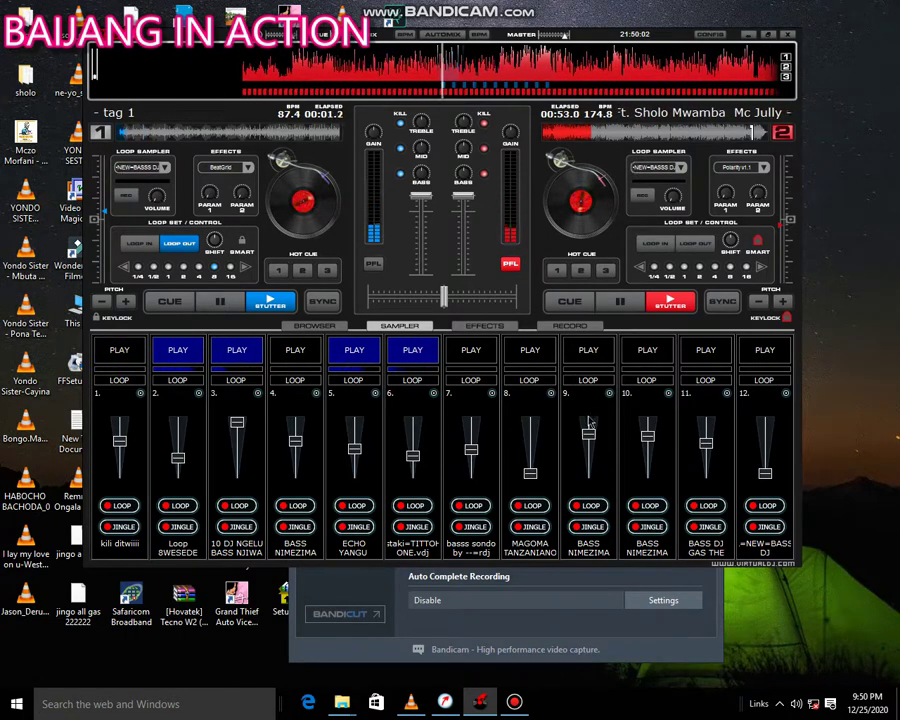
Play the bass sample in sampler slot 9 in place of slot 3, and switch to slot 8, raising both slots' volumes
left_click_drag(590, 433, 590, 405)
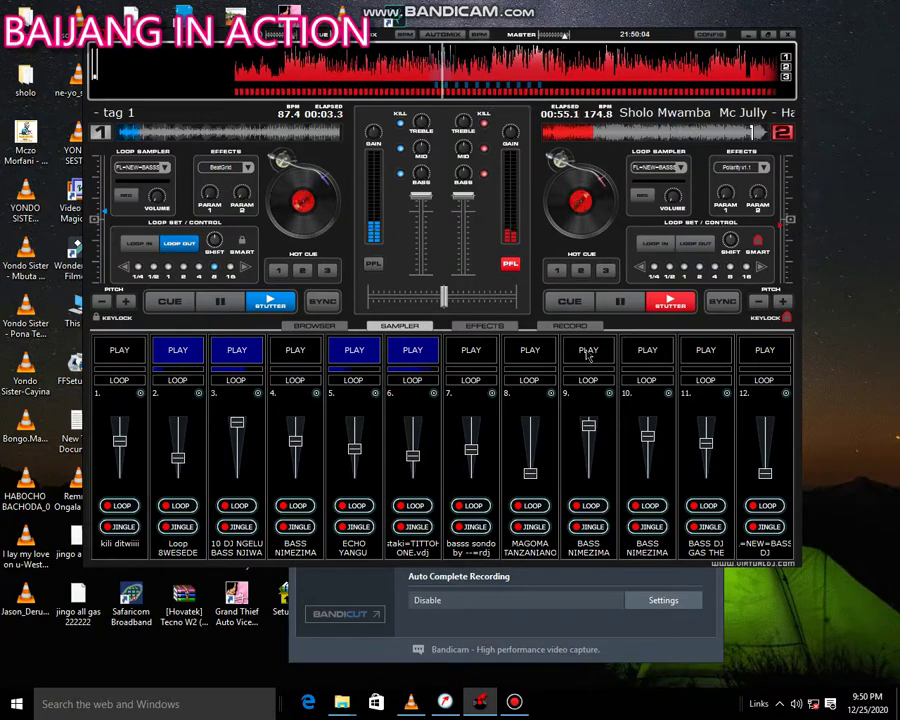
left_click(588, 352)
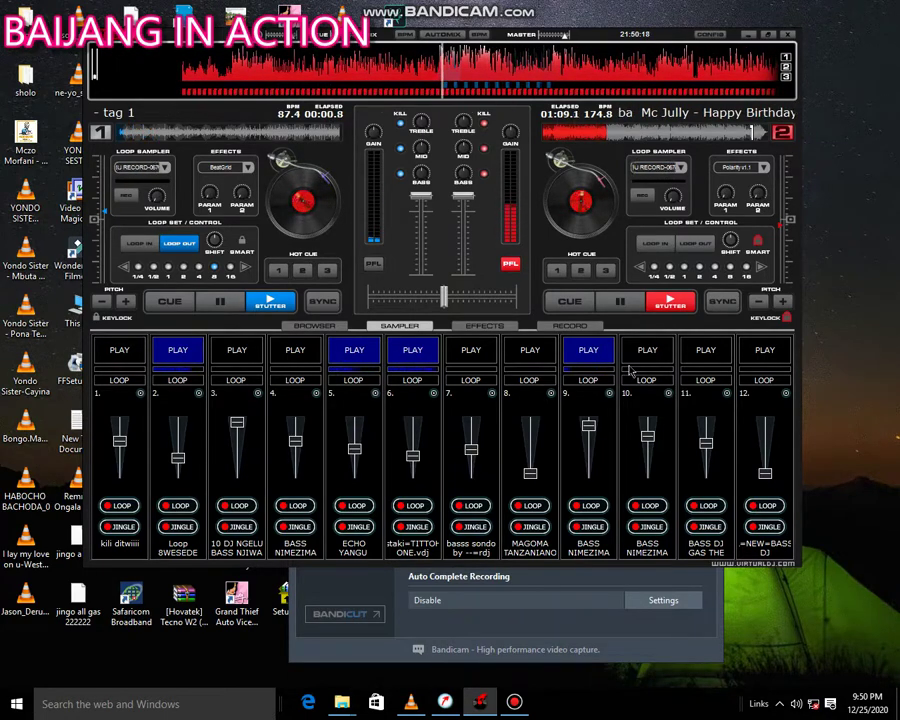
left_click_drag(530, 470, 530, 455)
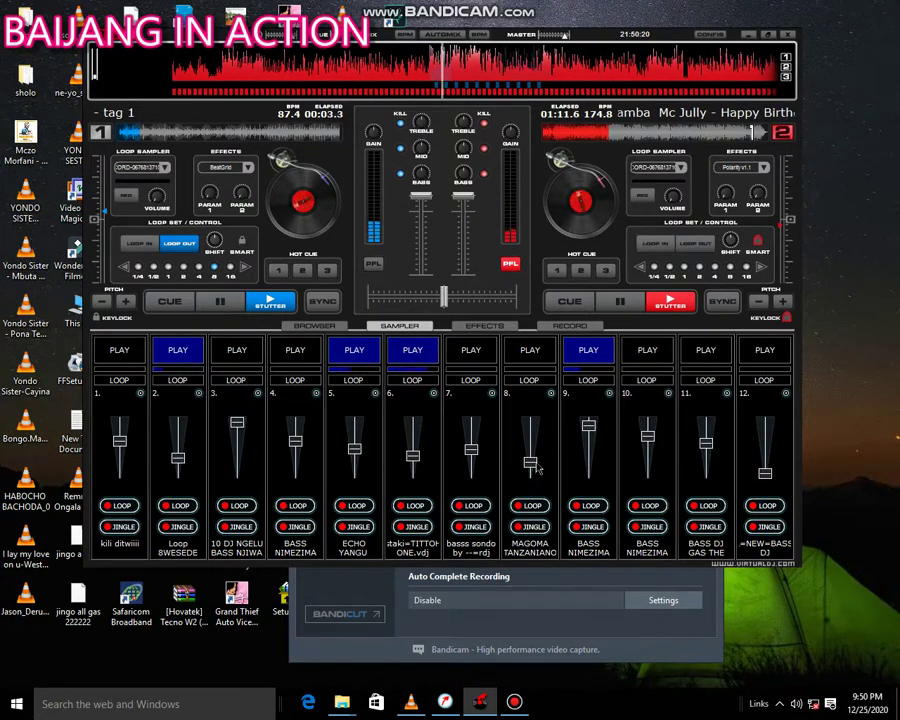
left_click(546, 358)
left_click_drag(535, 447, 532, 437)
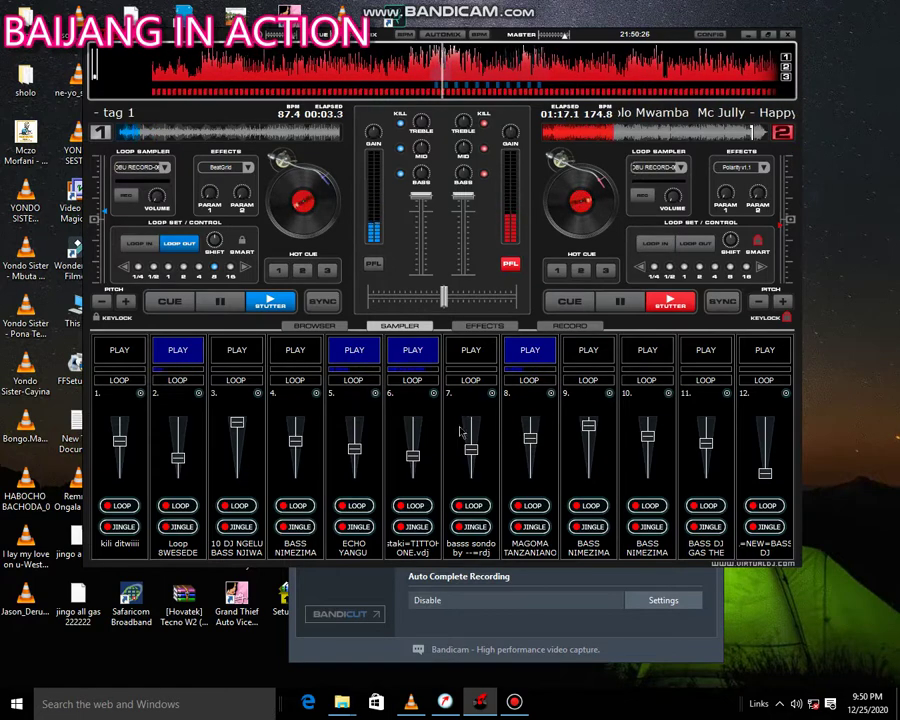
left_click(492, 396)
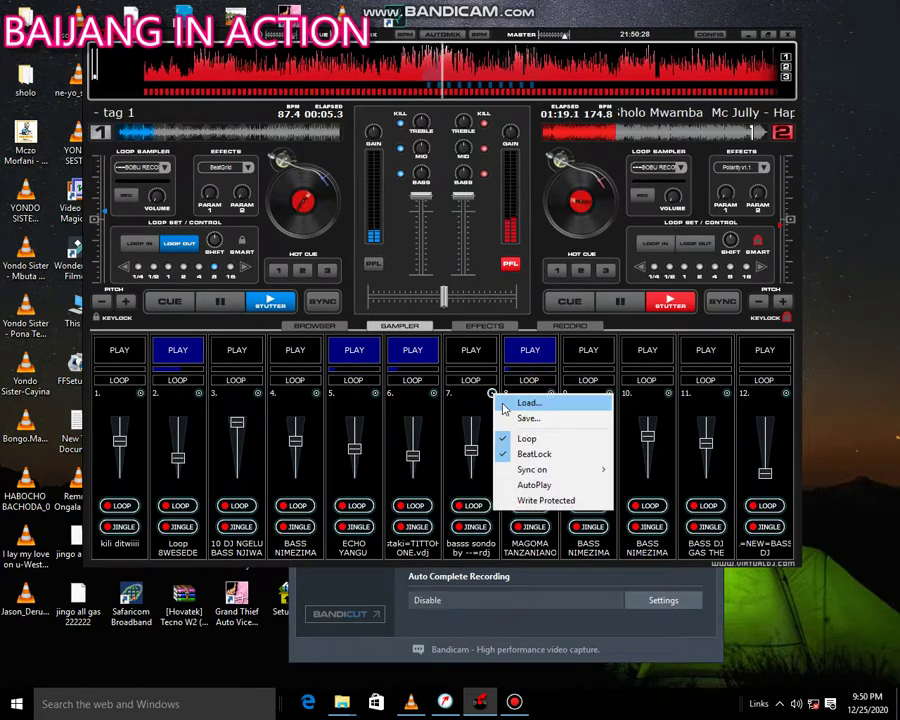
left_click(516, 403)
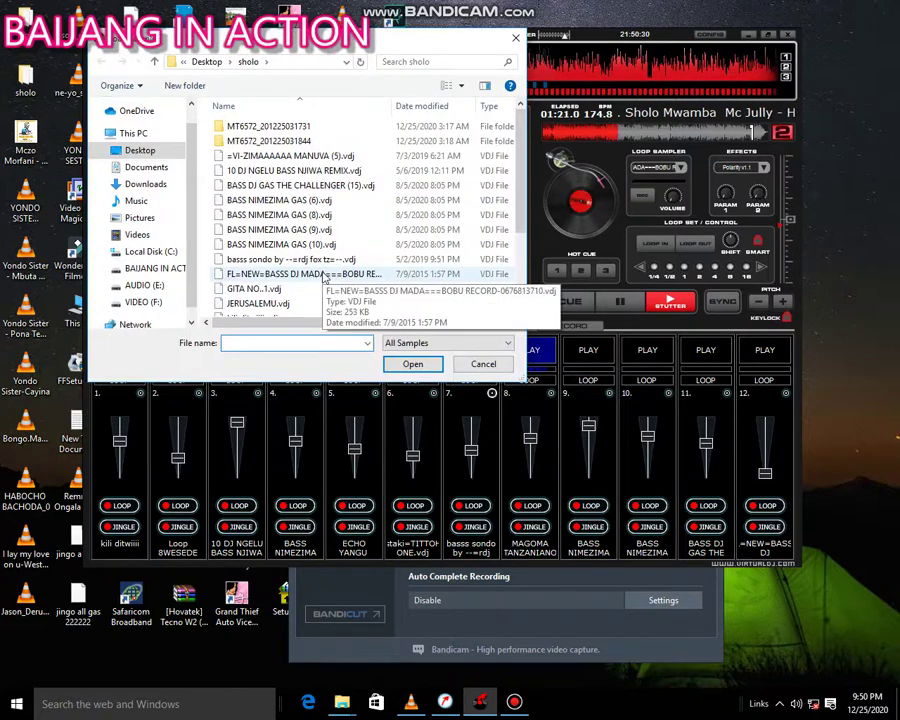
scroll(323, 278, "down", 2)
scroll(323, 278, "down", 1)
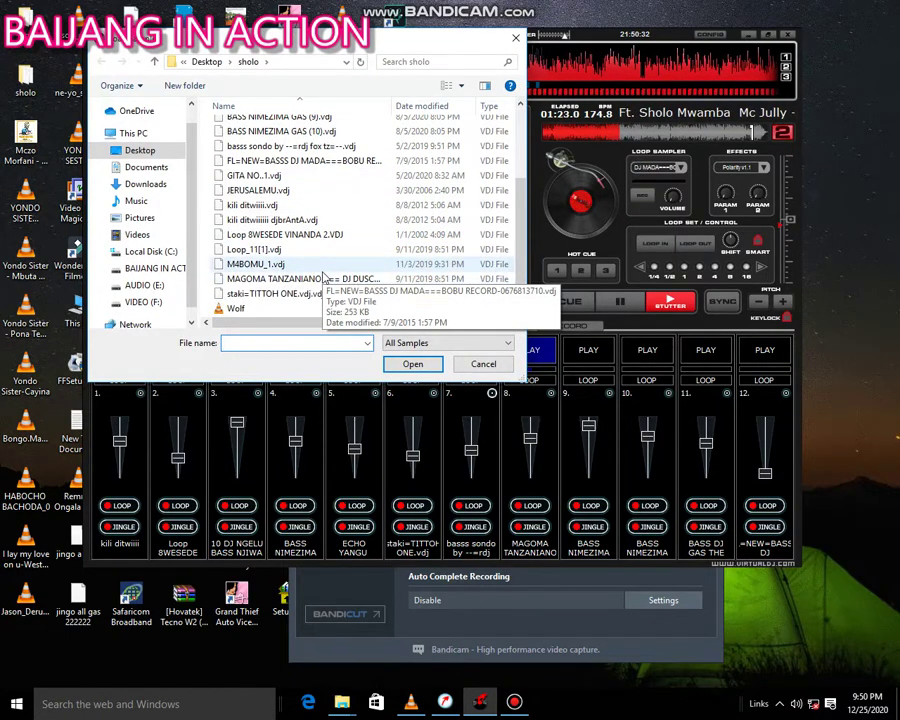
scroll(300, 245, "up", 1)
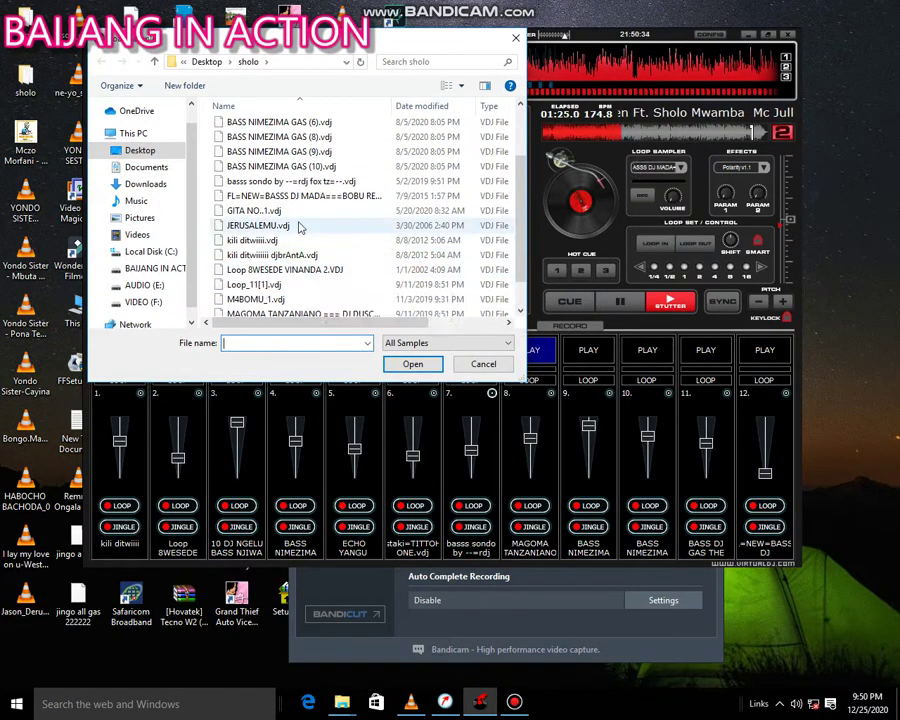
scroll(298, 225, "up", 2)
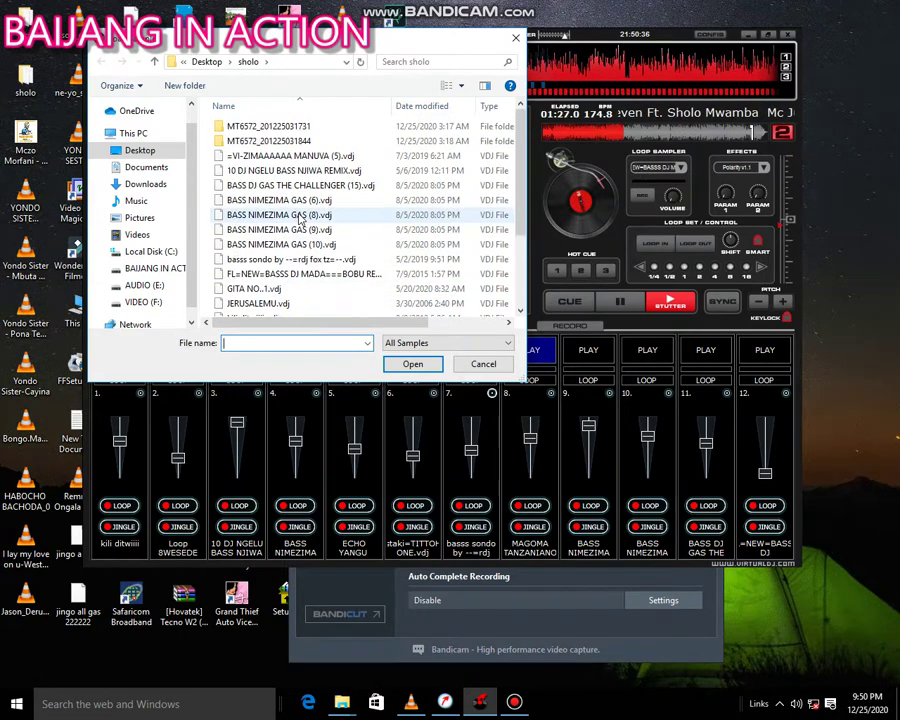
left_click(418, 61)
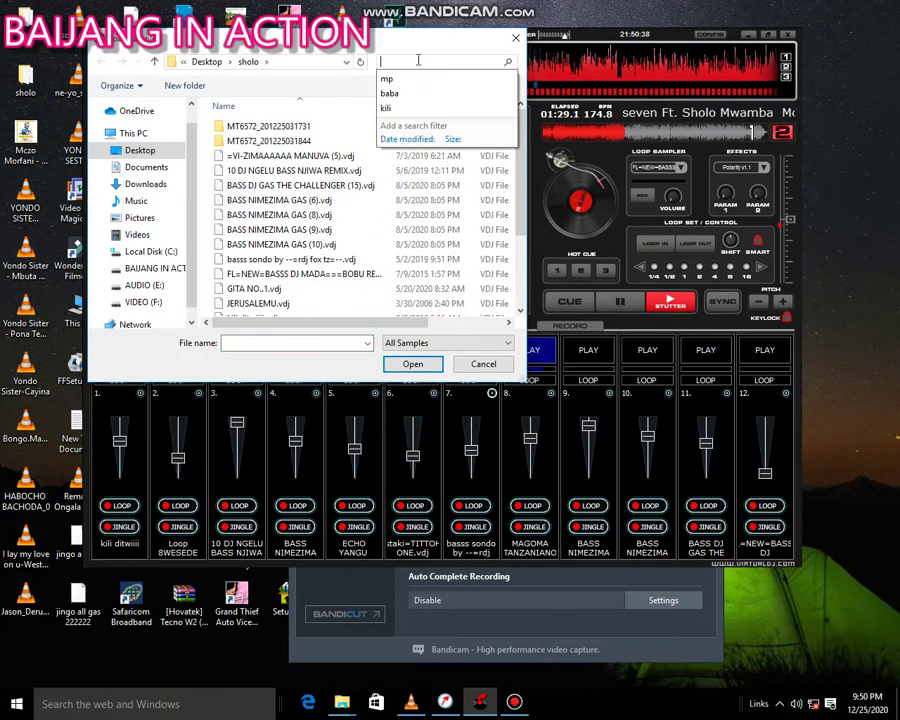
type("j")
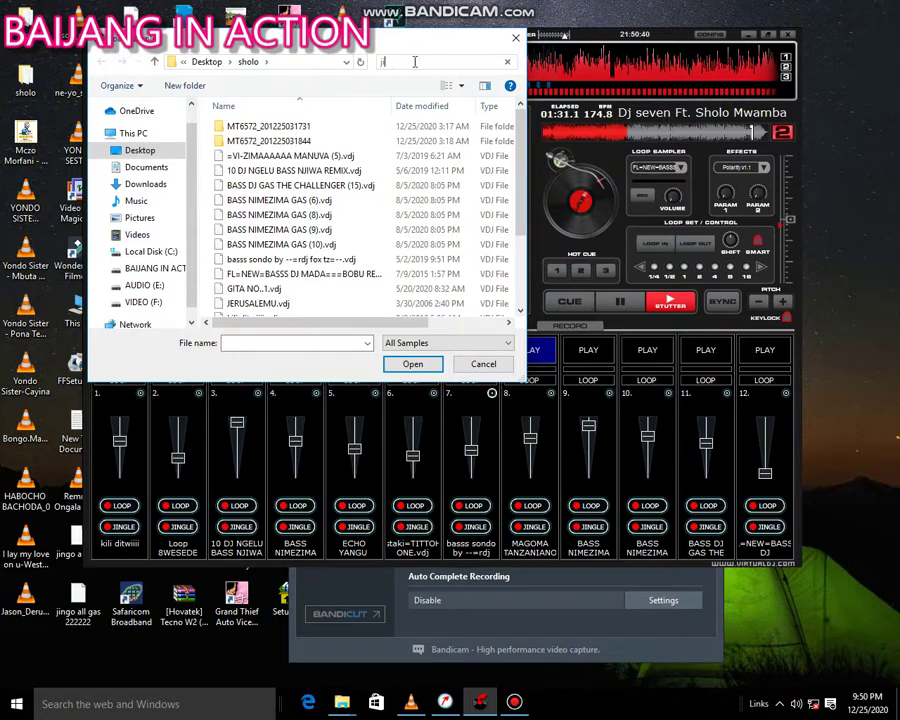
type("i")
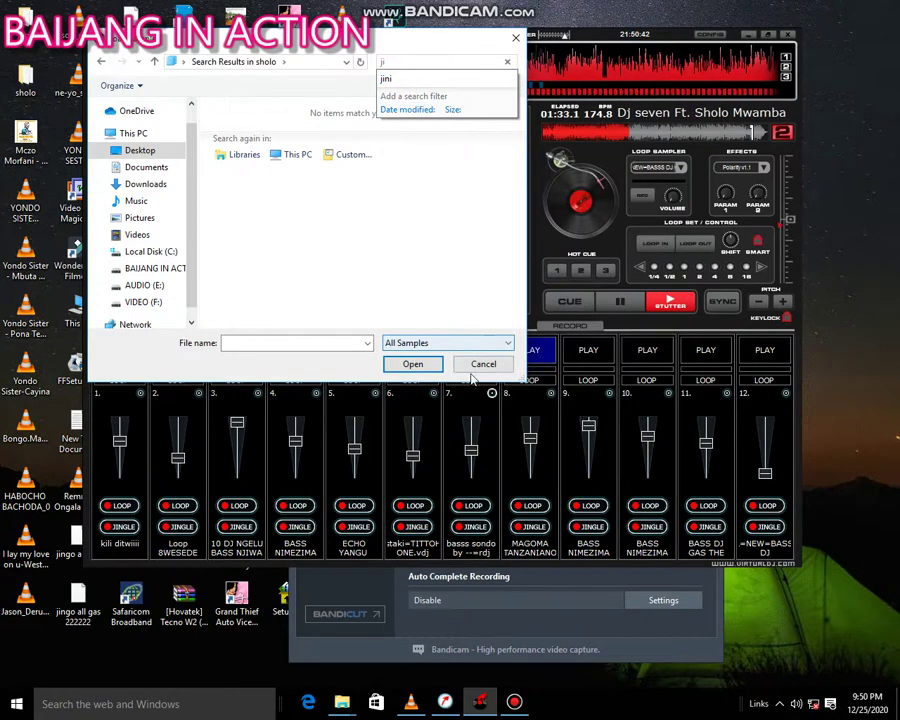
left_click(483, 364)
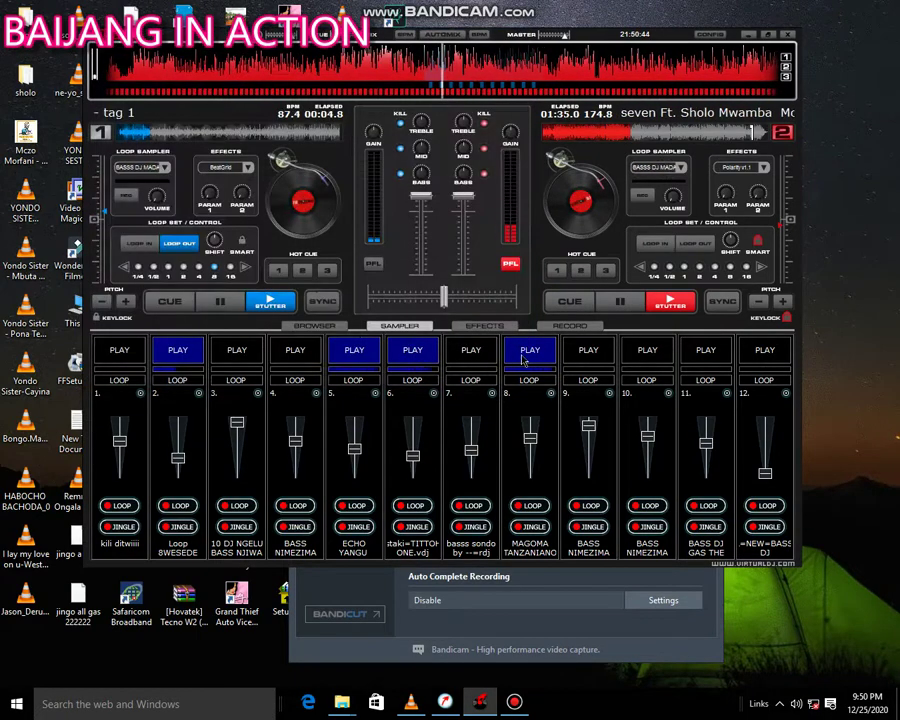
Switch from sampler slot 8 to slot 7, move on to slot 3, and replace it with slot 1
left_click(471, 350)
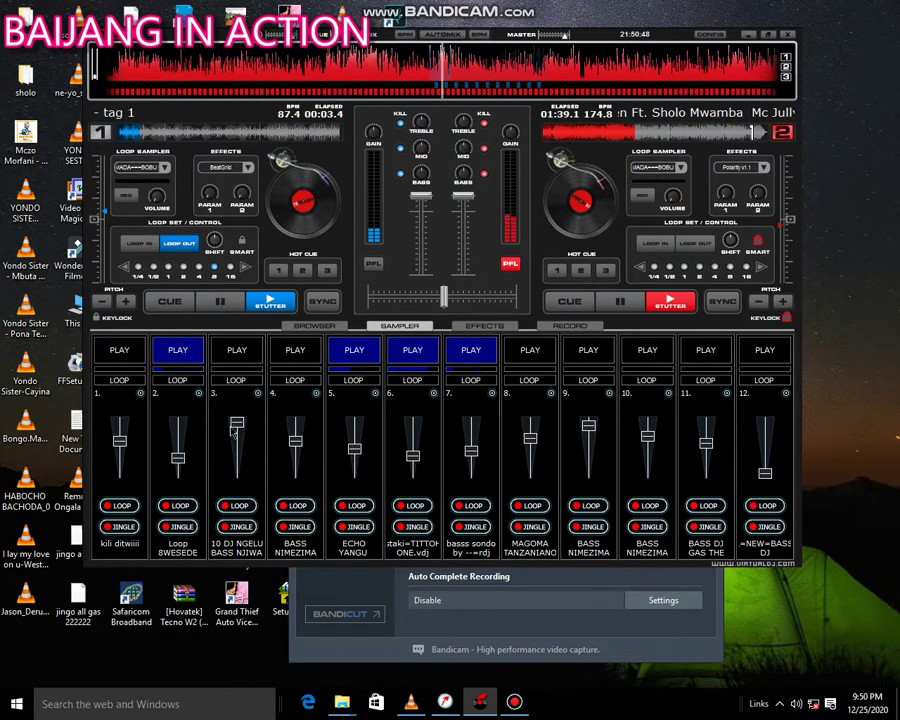
left_click(240, 353)
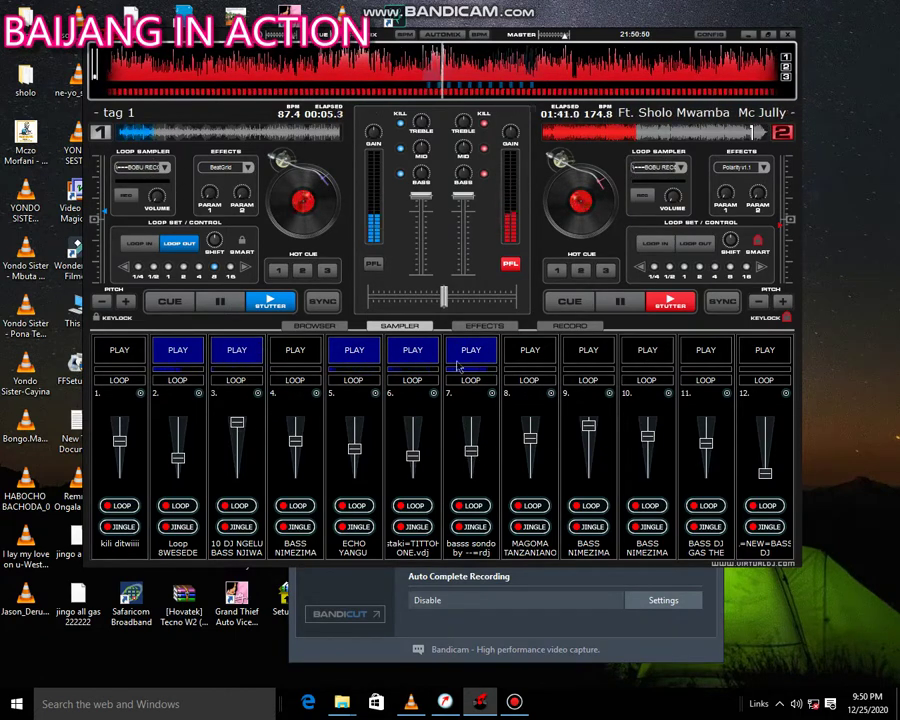
left_click(476, 357)
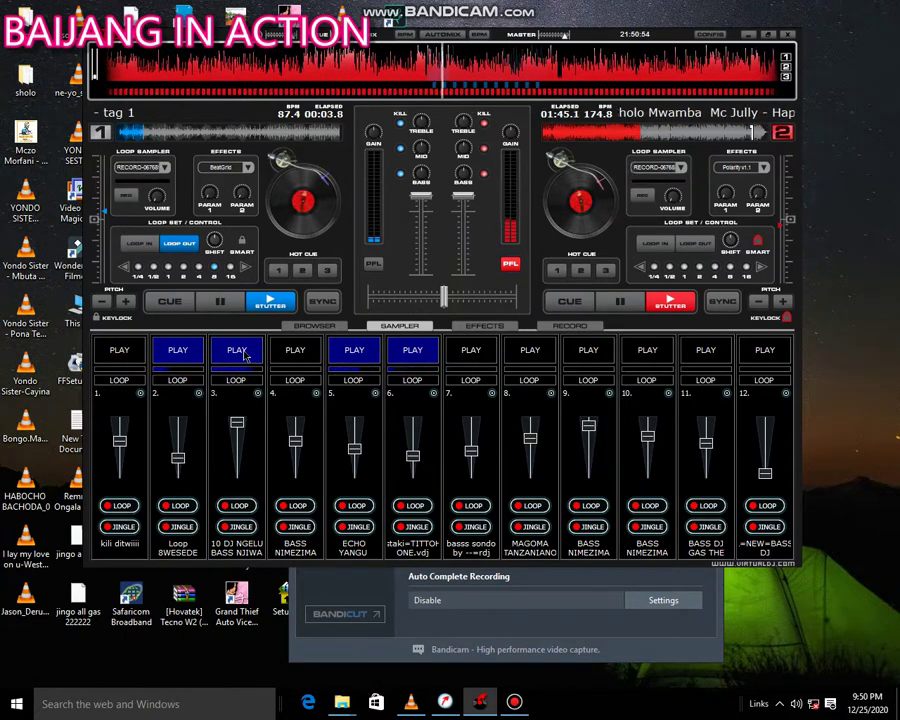
left_click(245, 356)
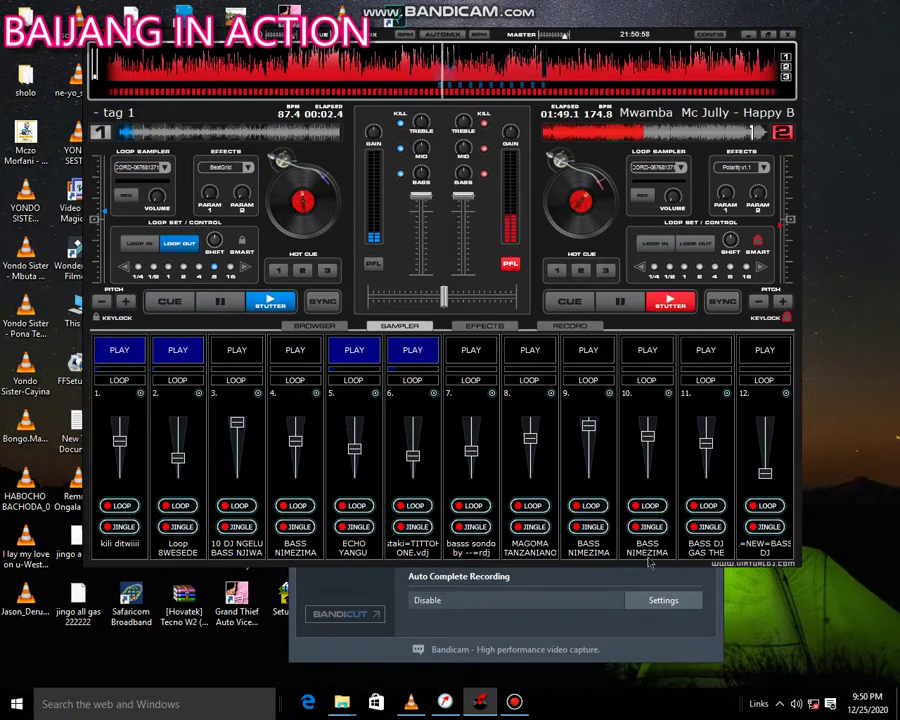
Bring the Bandicam recorder window forward, move it clear of the decks, and return to VirtualDJ
left_click(606, 580)
left_click_drag(522, 267, 516, 488)
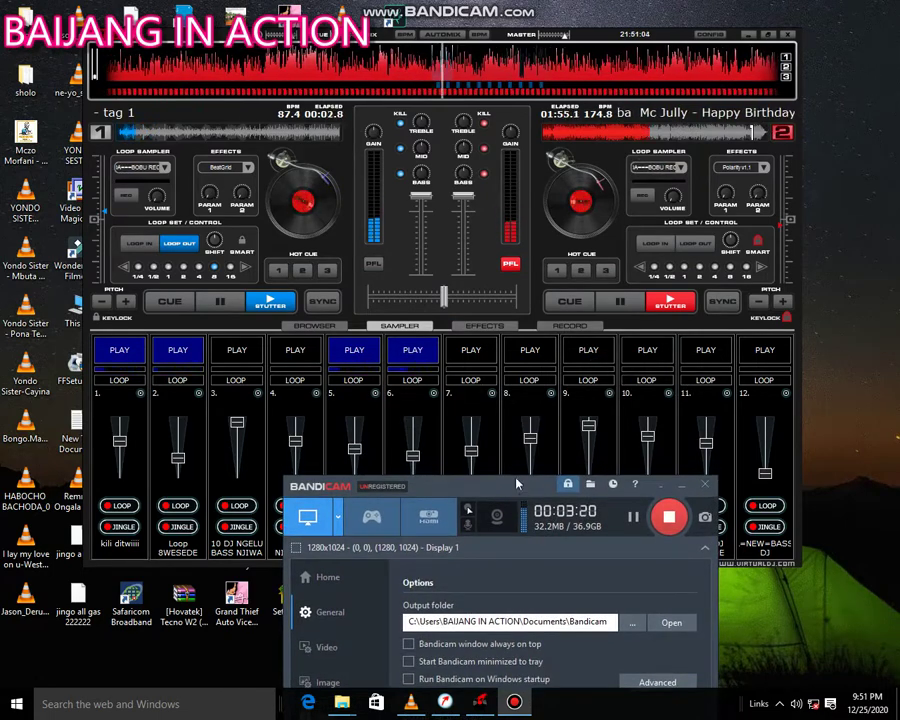
left_click(628, 385)
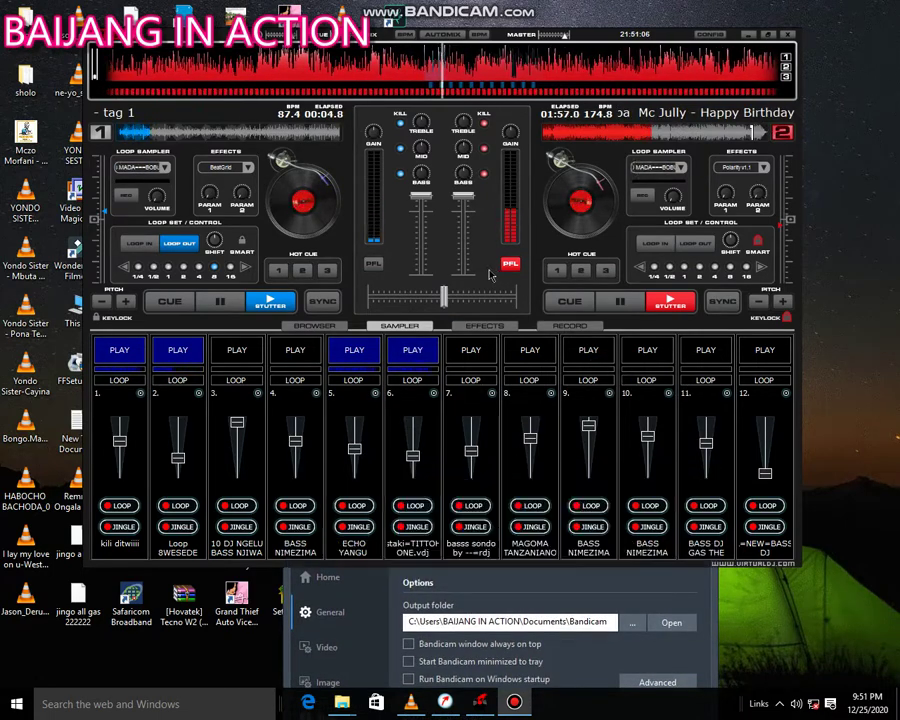
Start sampler slot 9 in place of slot 1 and load BASS NIMEZIMA GAS (6).vdj from the sholo folder into slot 7
left_click(588, 350)
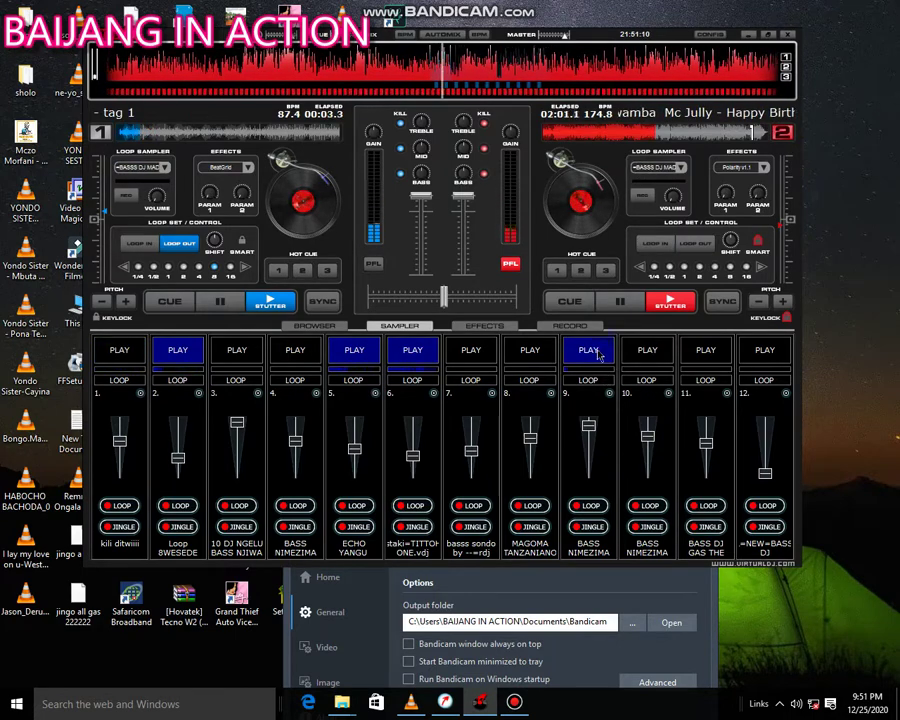
left_click(491, 393)
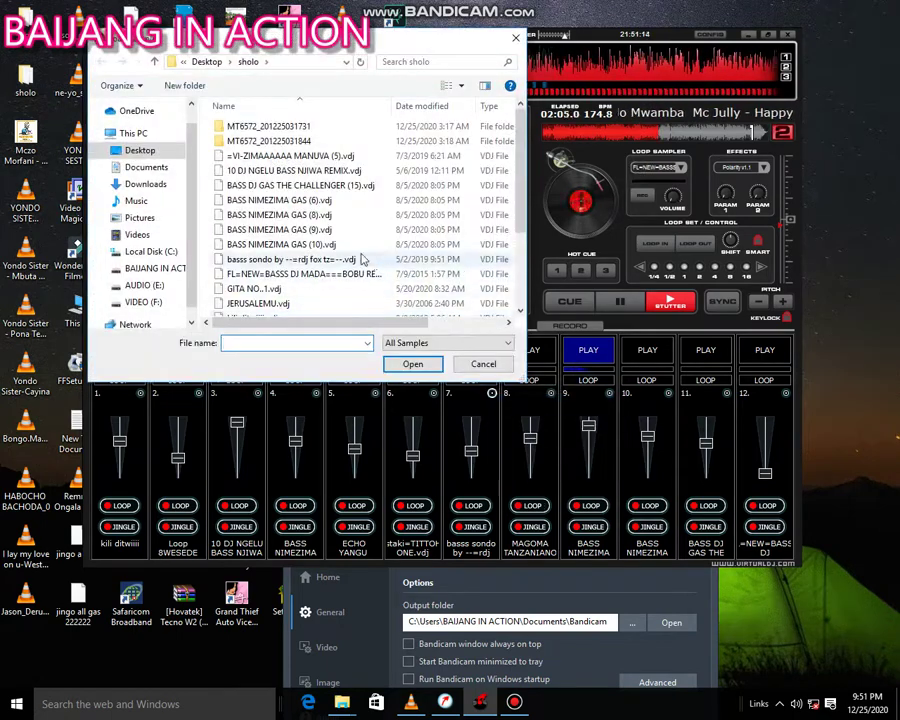
scroll(338, 235, "down", 1)
scroll(338, 235, "down", 2)
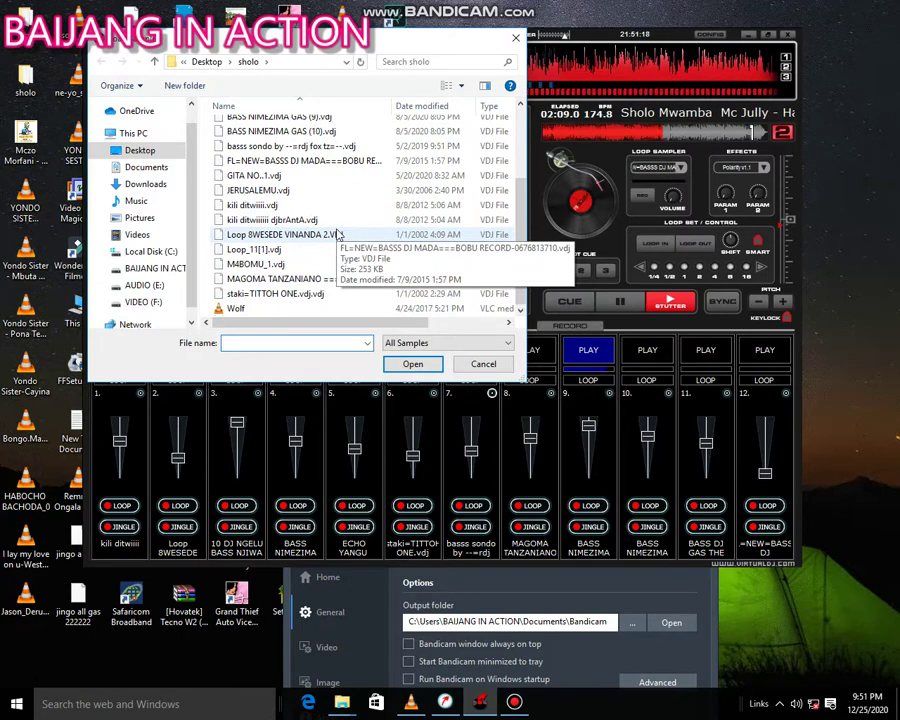
scroll(338, 235, "up", 3)
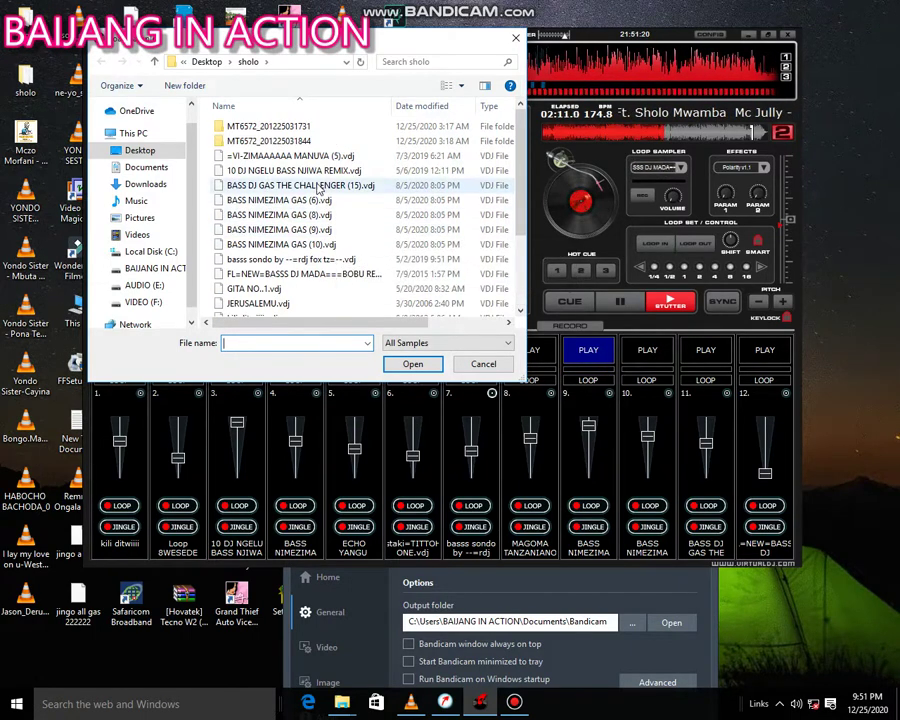
left_click(280, 200)
left_click(412, 364)
Switch the bass from sampler slot 9 to slot 7, and from slot 7 to slot 4
left_click(475, 352)
left_click(580, 356)
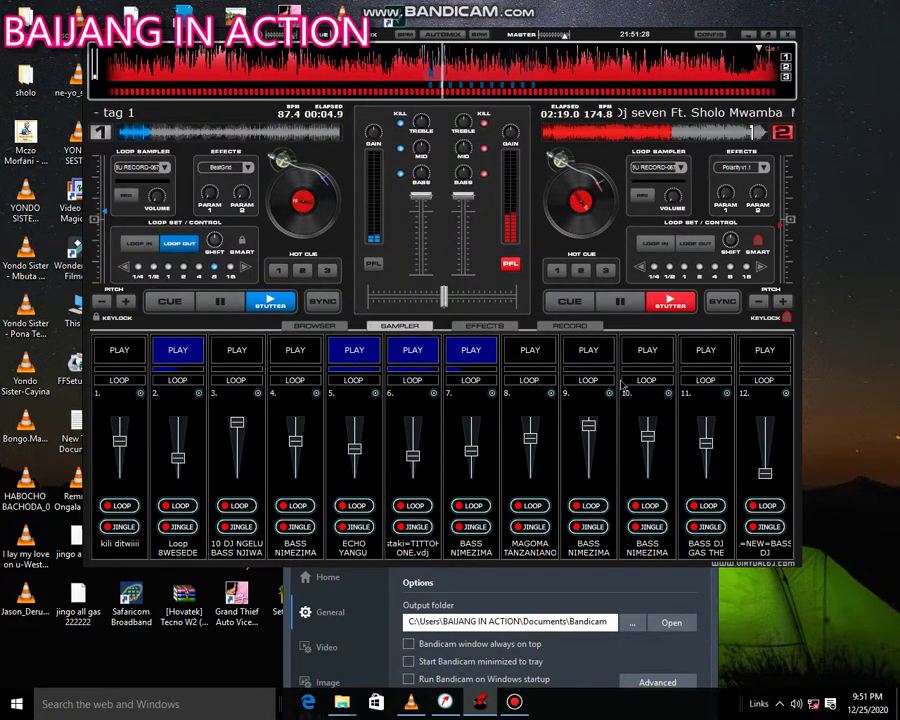
left_click(295, 350)
left_click(472, 352)
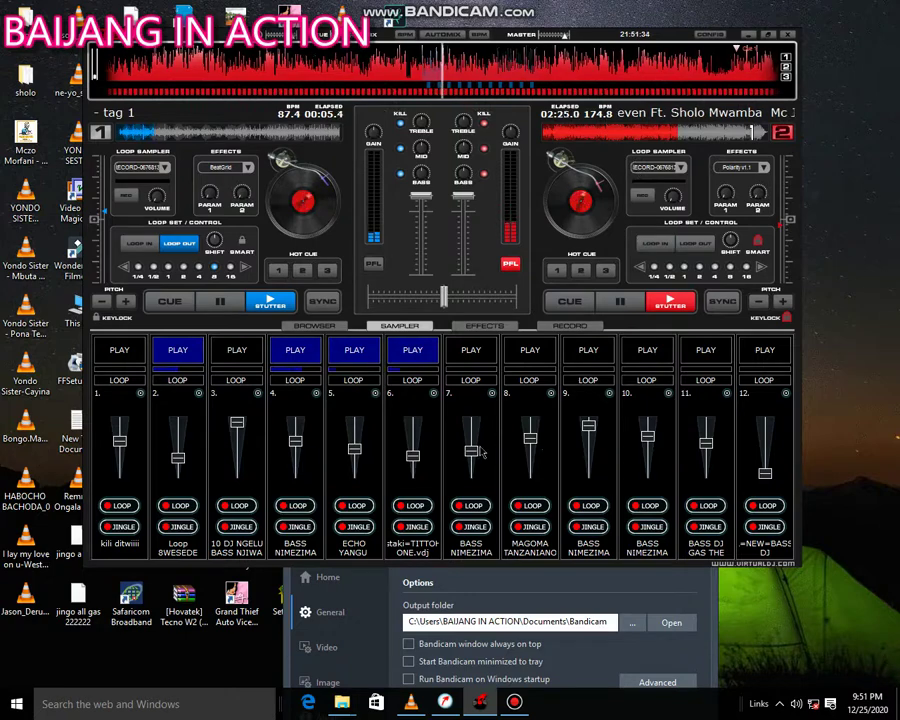
Stop sampler slot 4, raise slot 6's volume while lowering slot 11 slightly, and start slot 9
left_click(300, 352)
left_click_drag(412, 446, 418, 438)
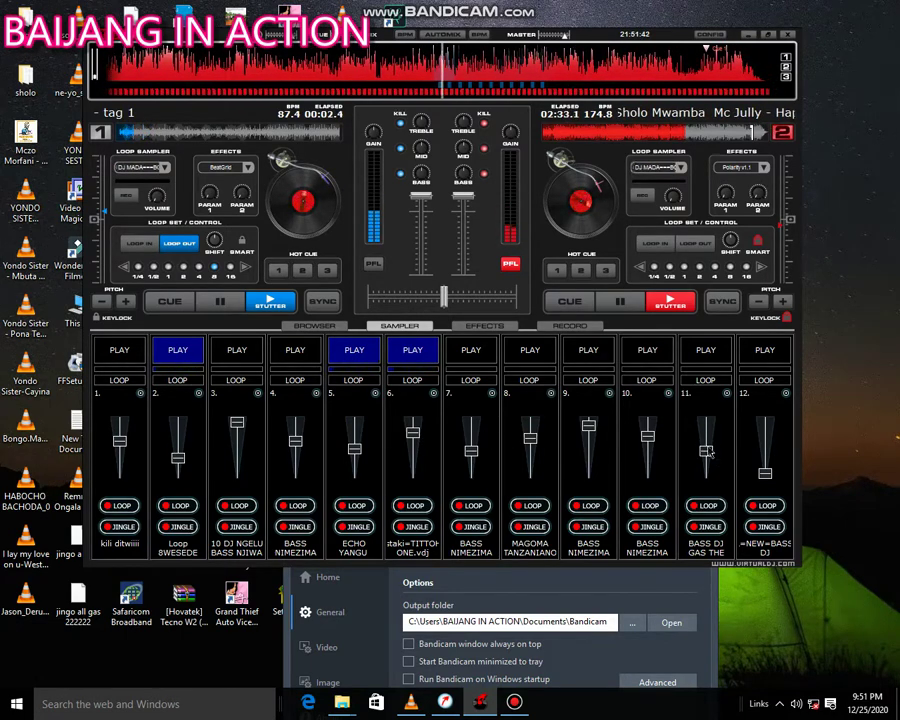
left_click(596, 355)
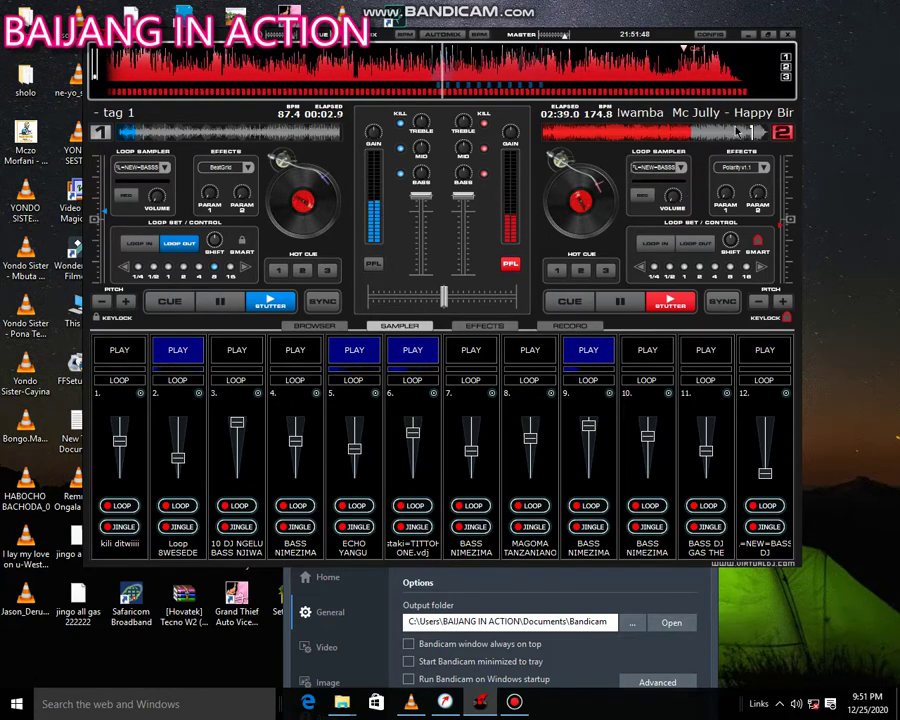
Skip deck 2's track to near its end with all sampler slots stopped, and move the crossfader slightly towards deck 2
left_click(740, 132)
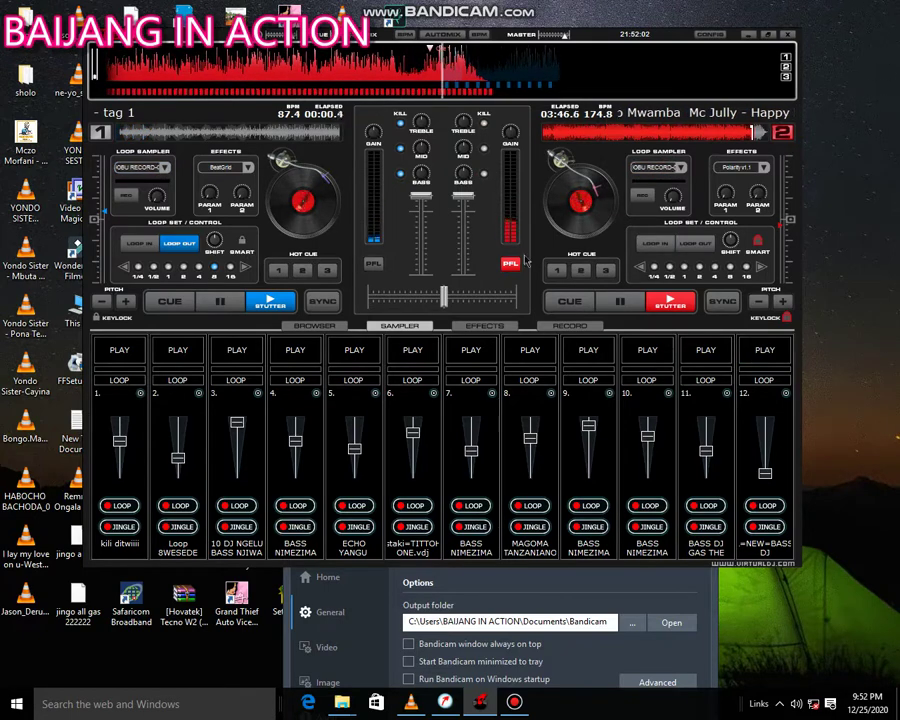
left_click_drag(443, 296, 460, 298)
Bring the Bandicam window forward and shift it slightly, and move VirtualDJ's crossfader almost fully to deck 2
left_click(590, 595)
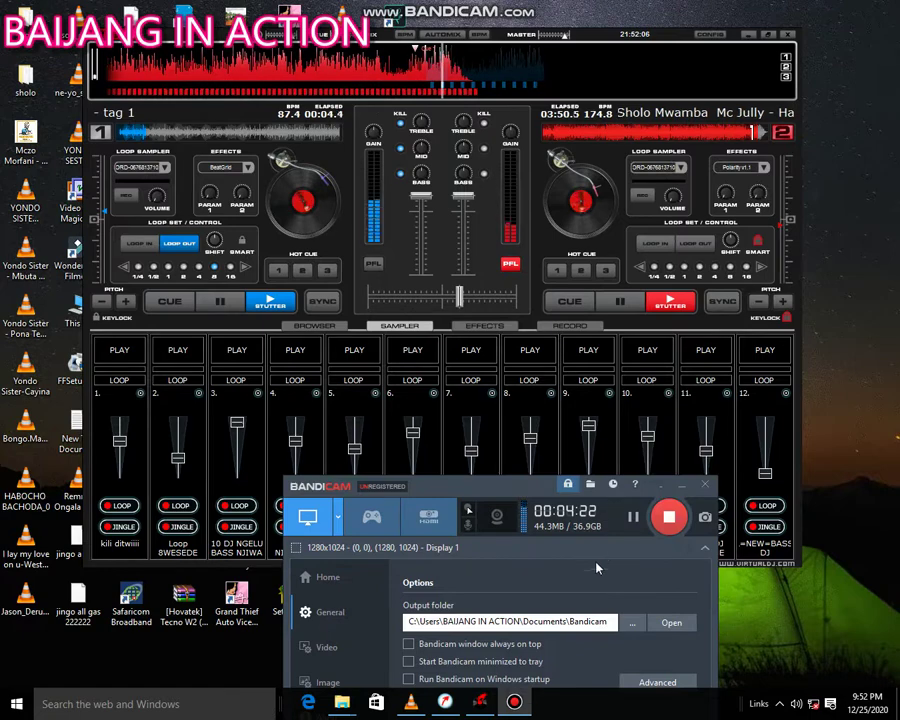
left_click_drag(528, 487, 512, 487)
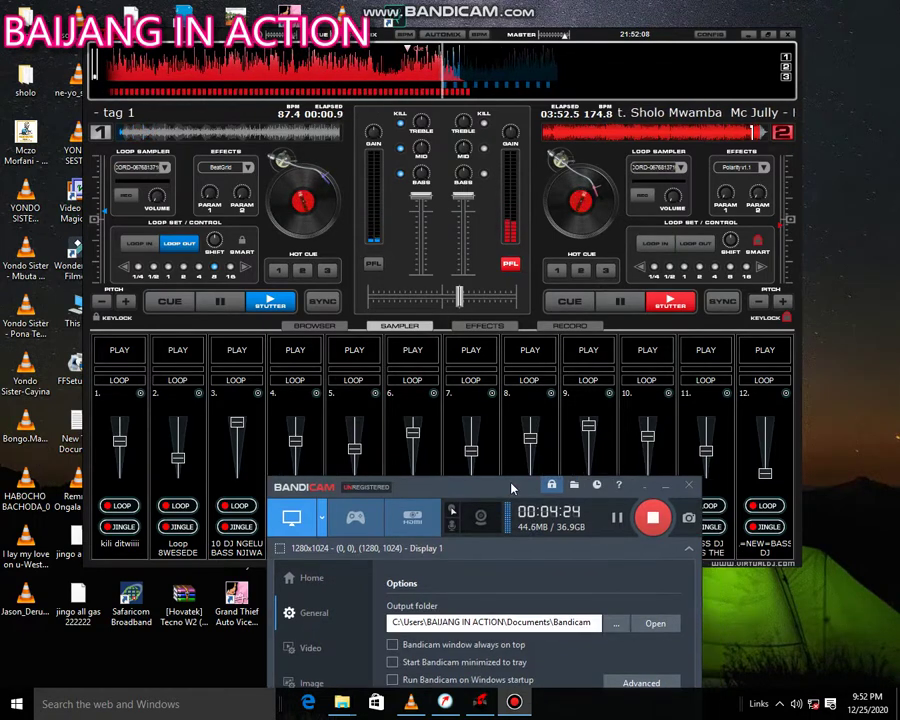
left_click_drag(458, 298, 507, 298)
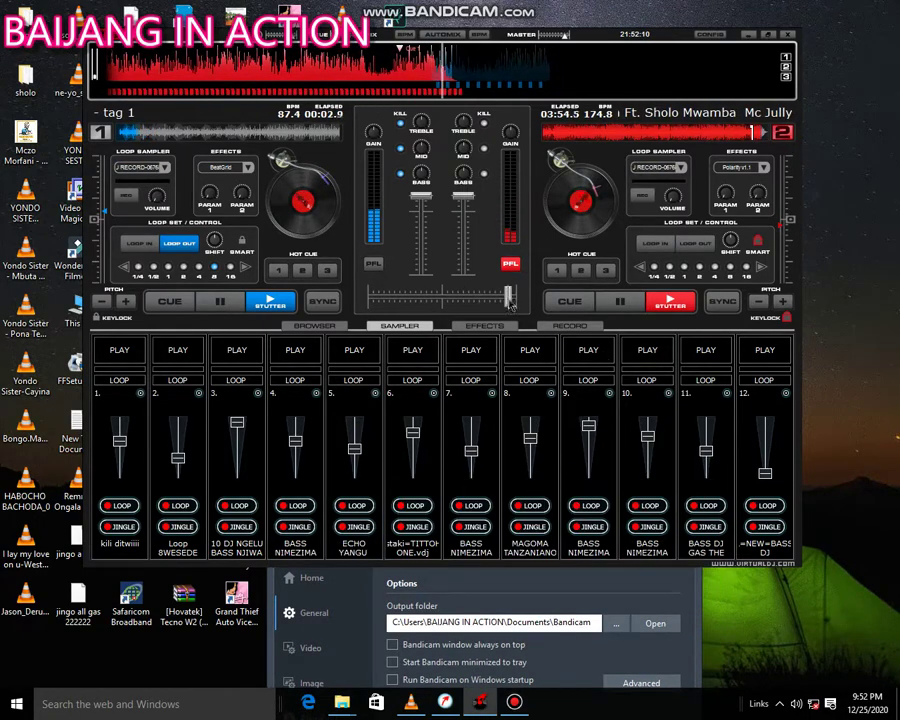